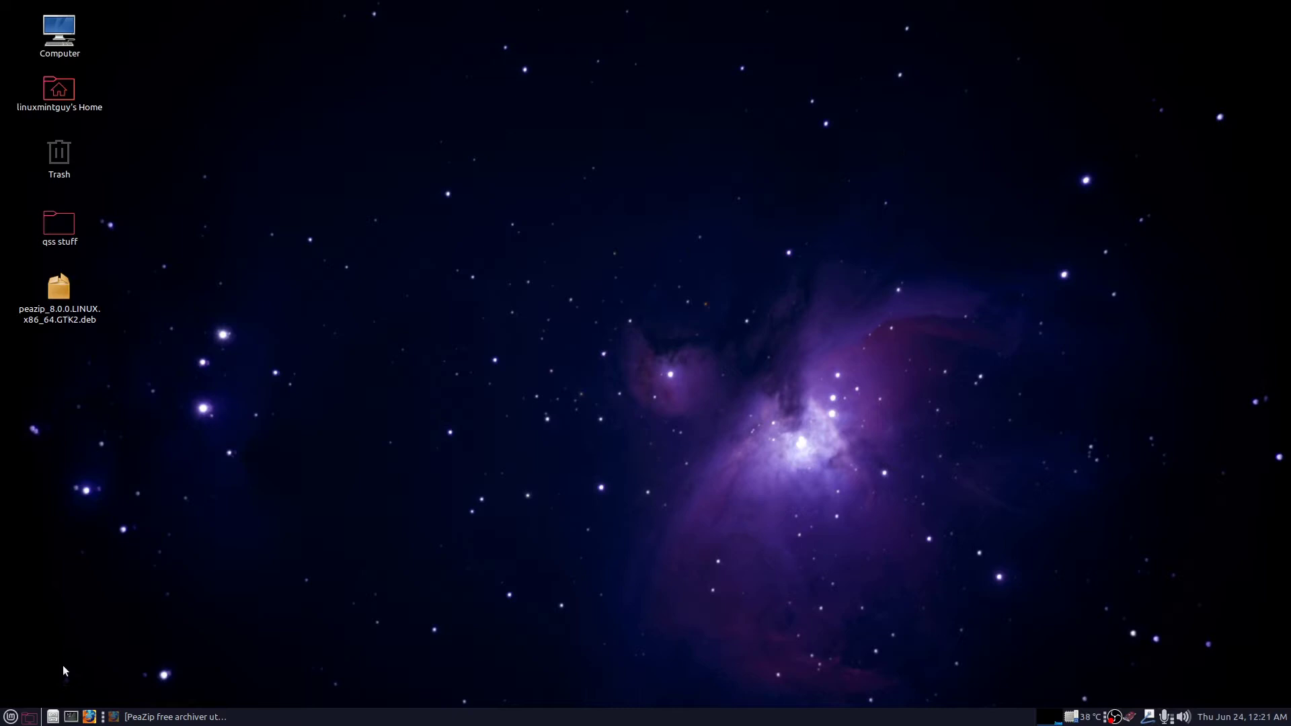
- Use Extract Here on undergate.7z in qss stuff, producing a 2-item undergate folder
click(52, 718)
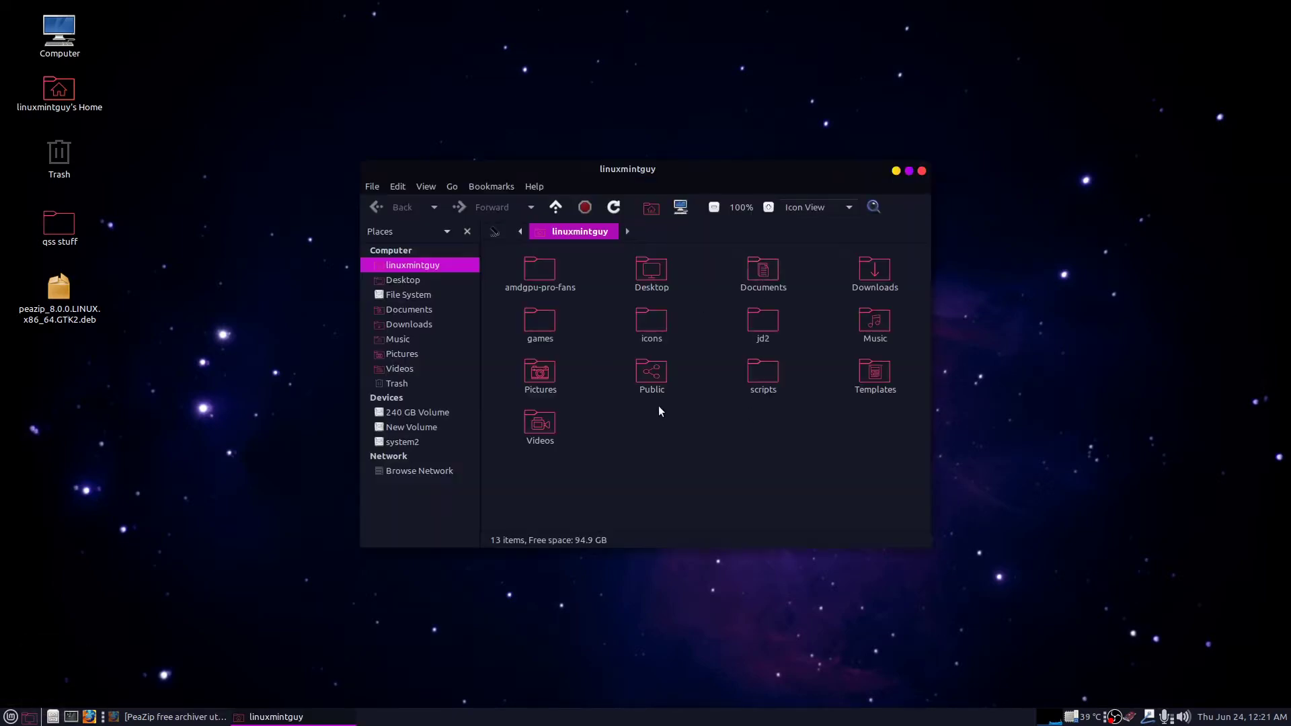
click(922, 171)
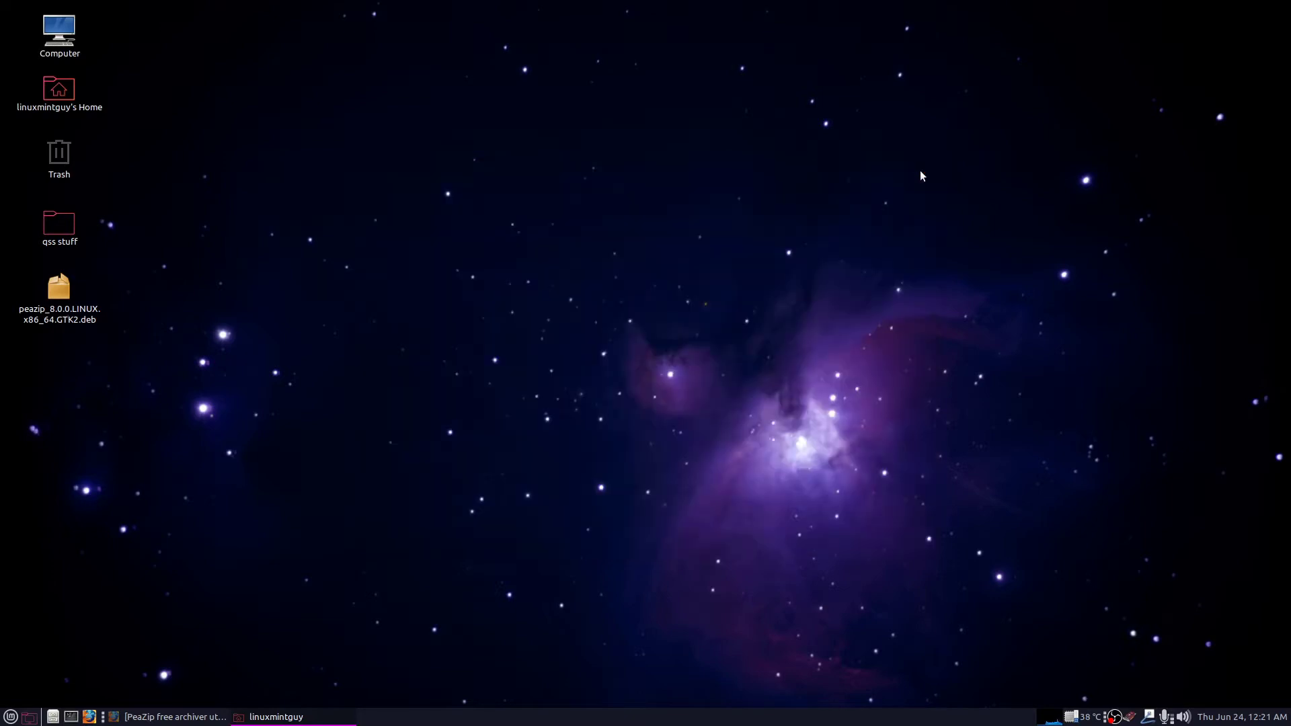
double_click(54, 224)
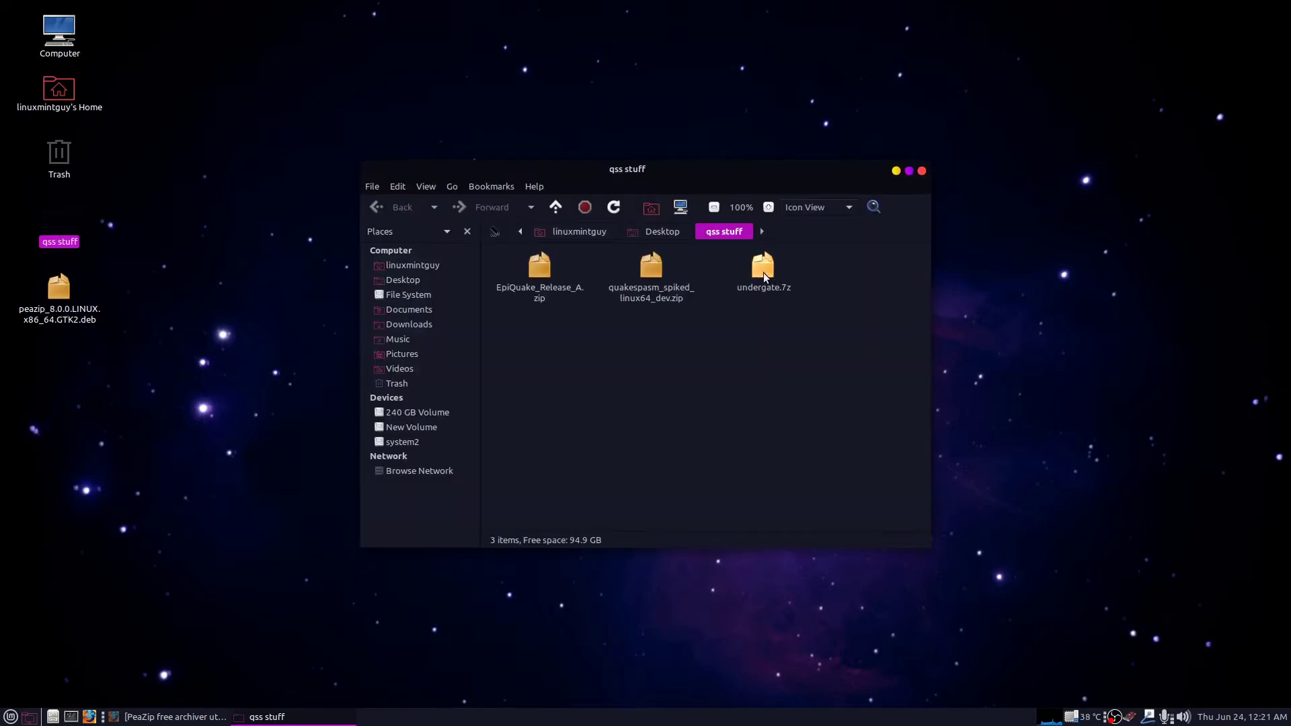
right_click(764, 276)
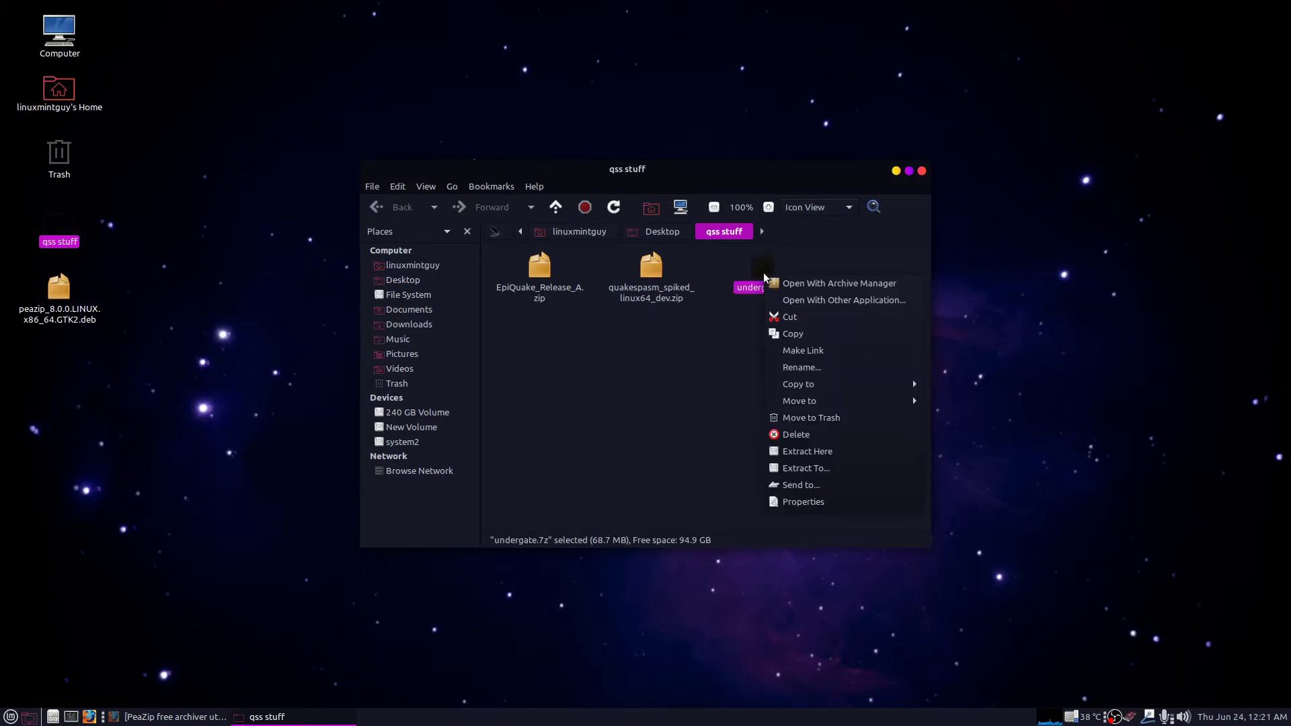
click(882, 457)
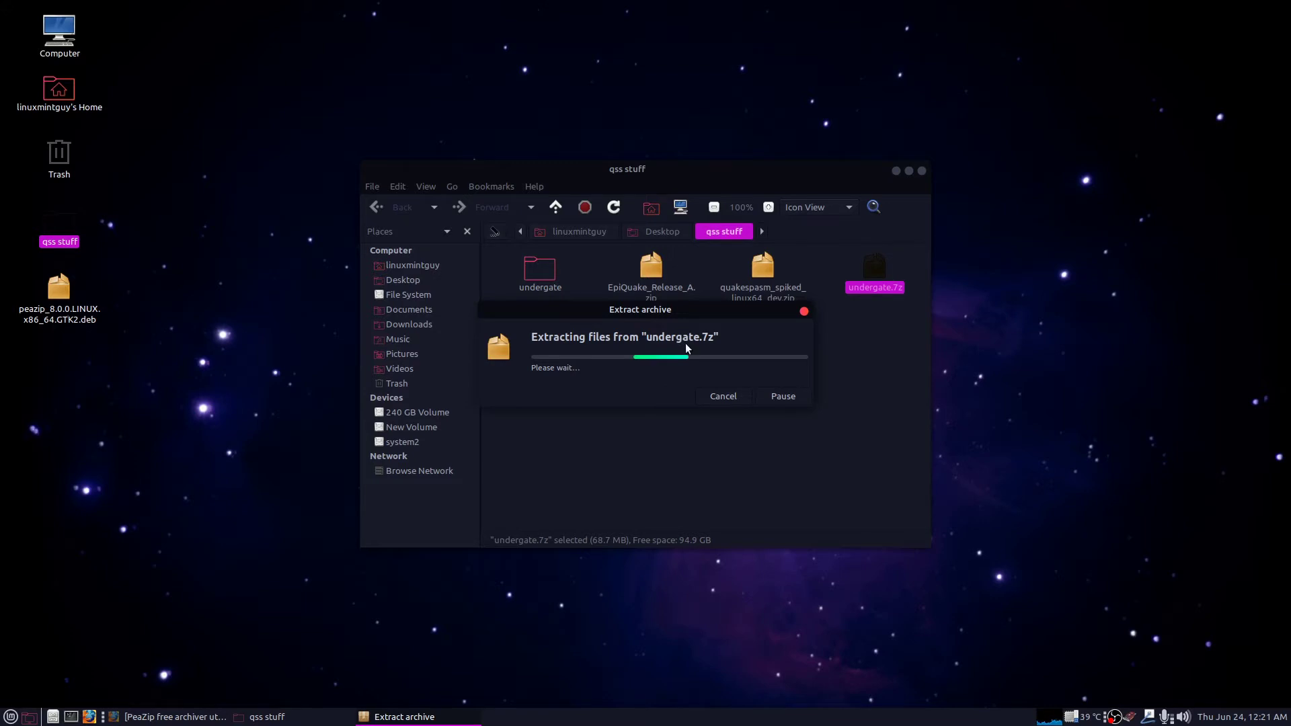
click(698, 384)
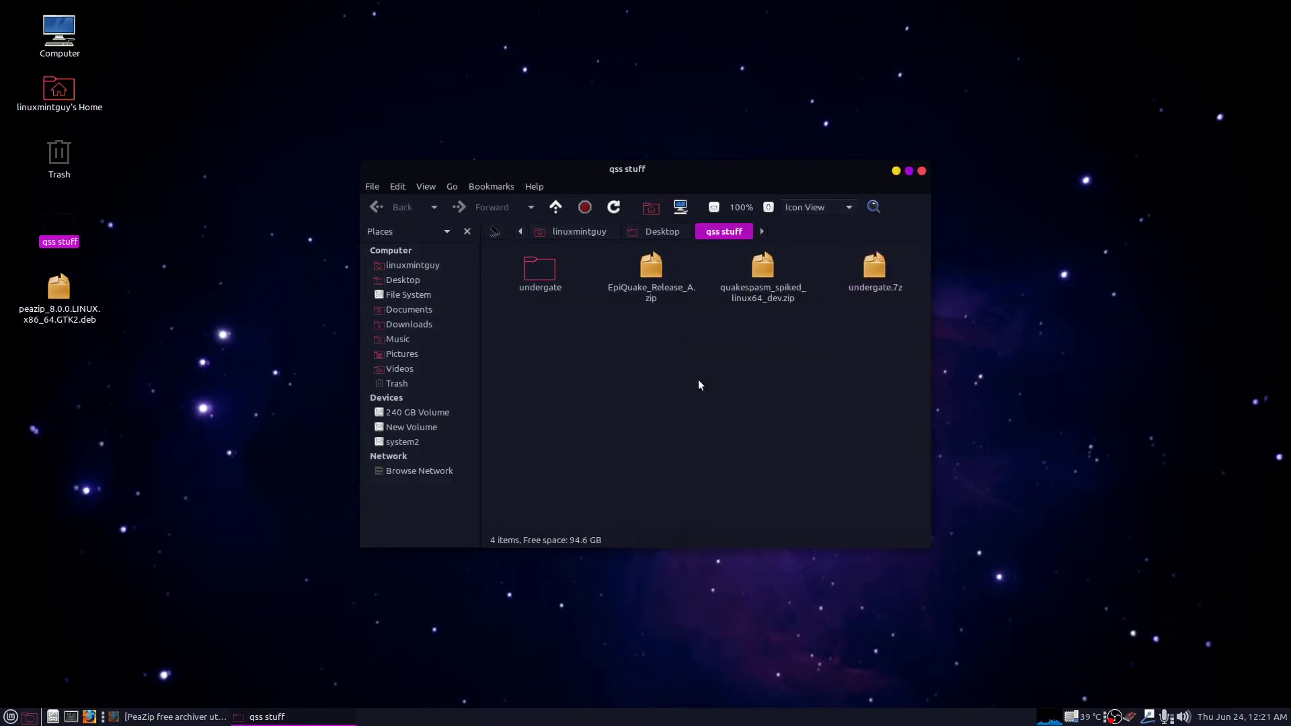
click(536, 276)
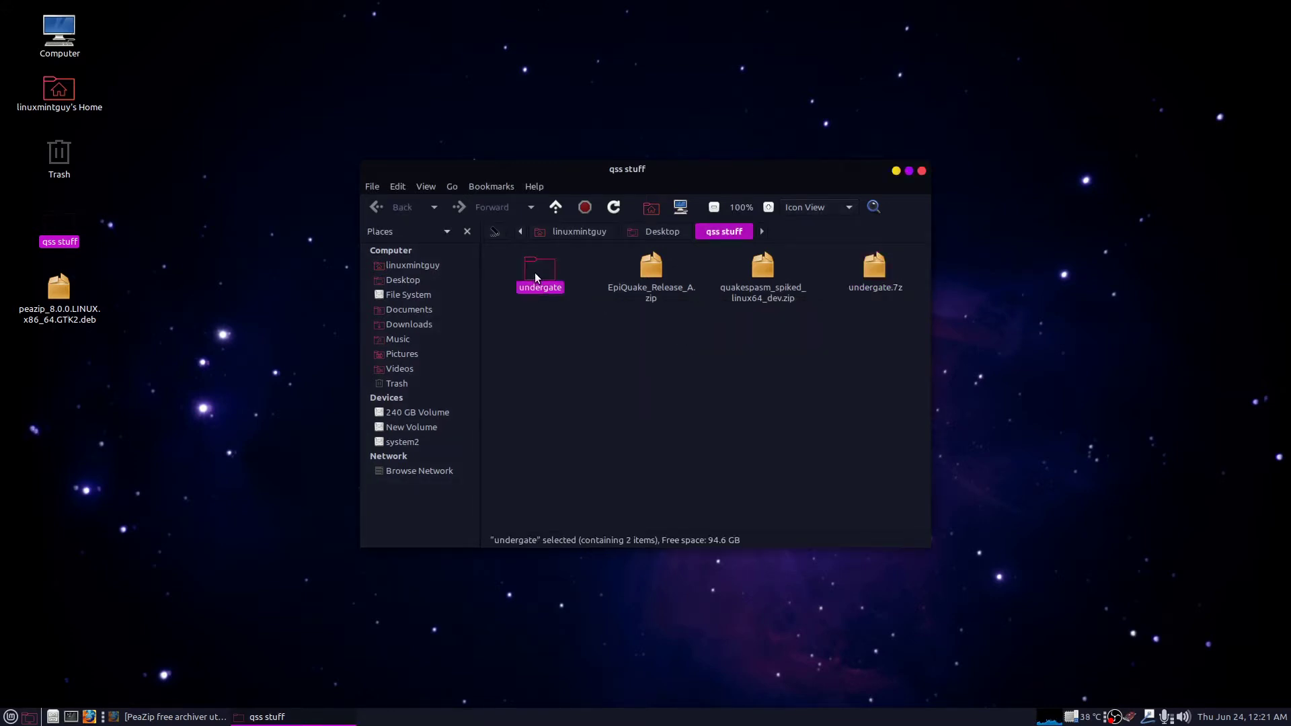
right_click(534, 272)
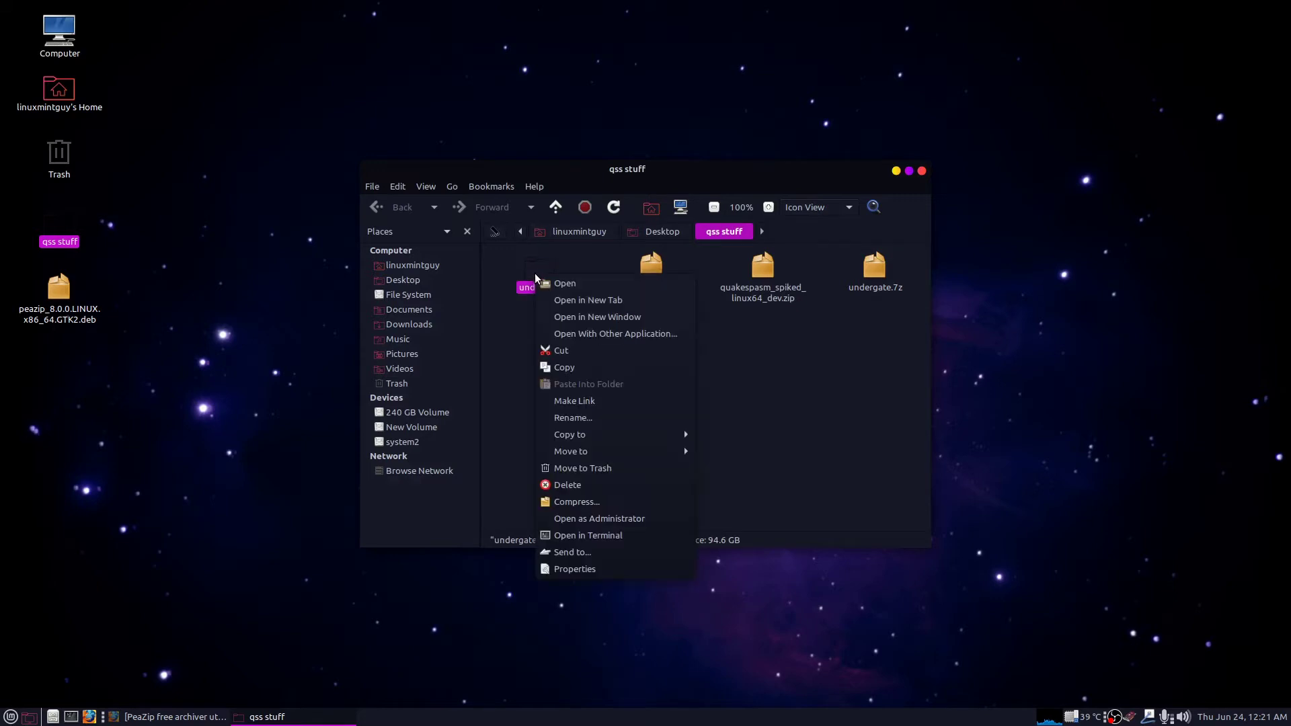
click(635, 501)
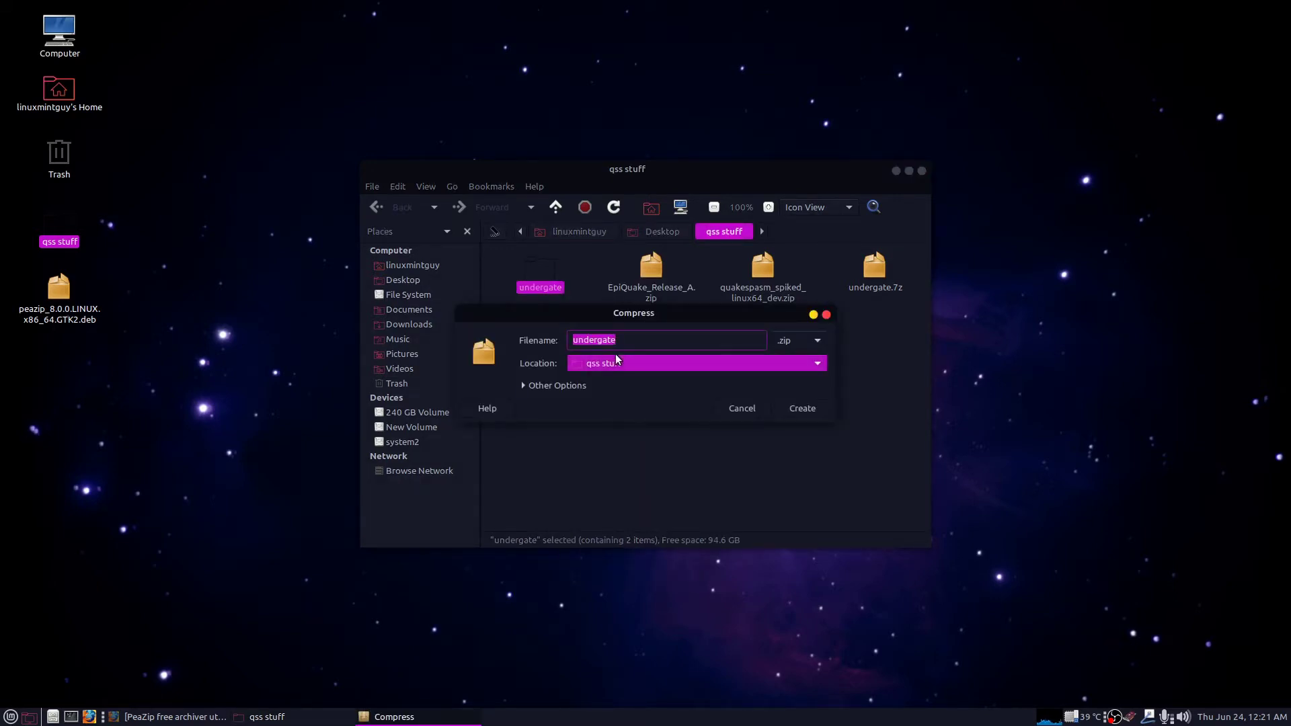
click(555, 385)
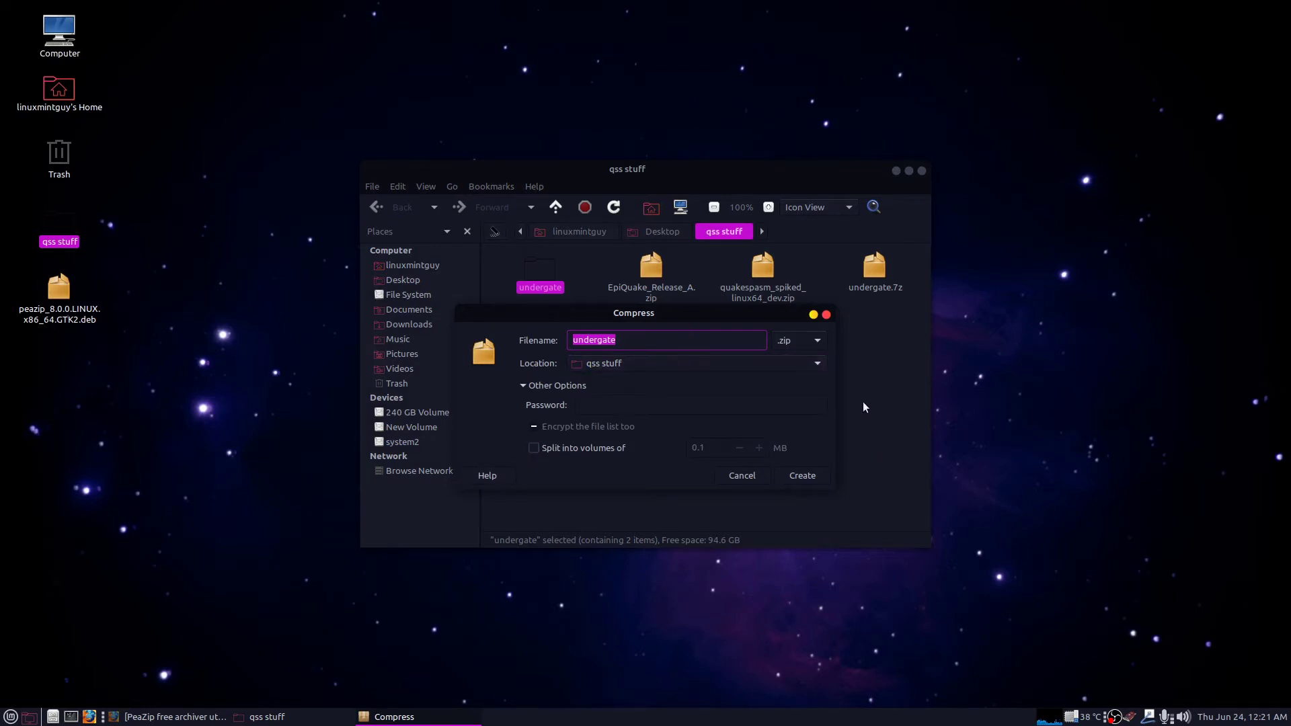
click(810, 347)
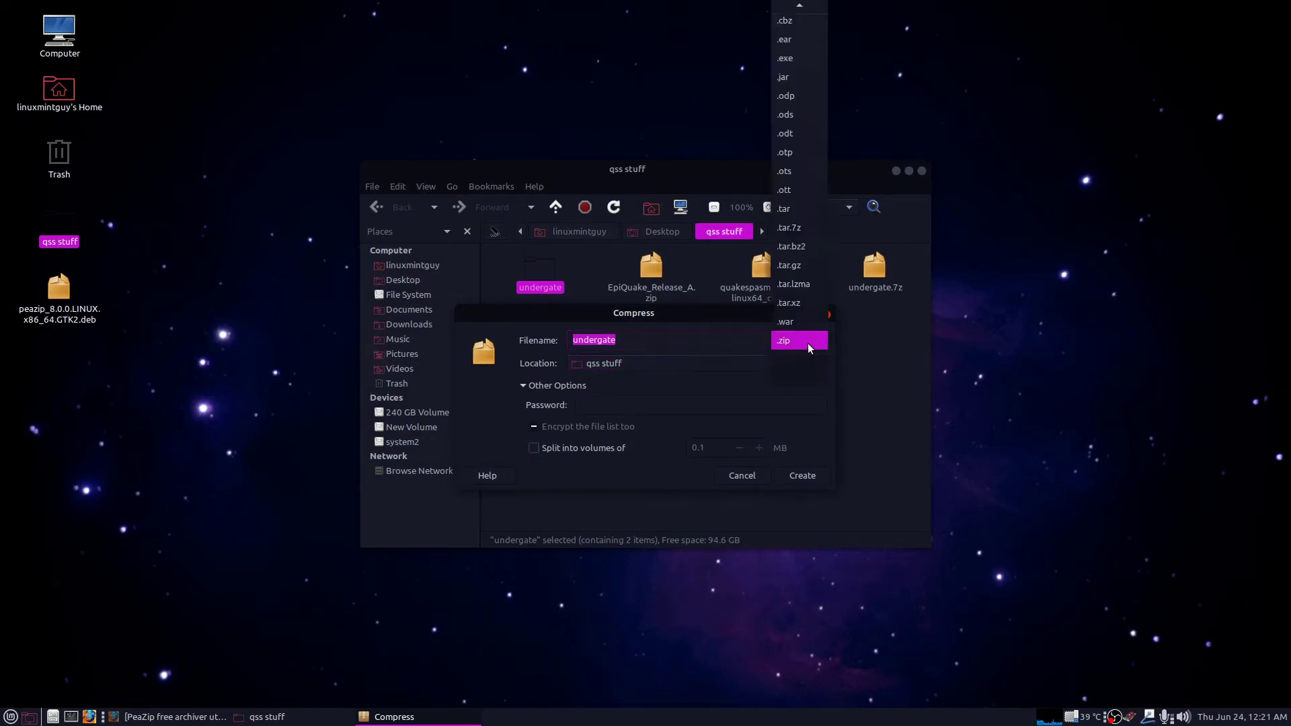
scroll(779, 121, up, 2)
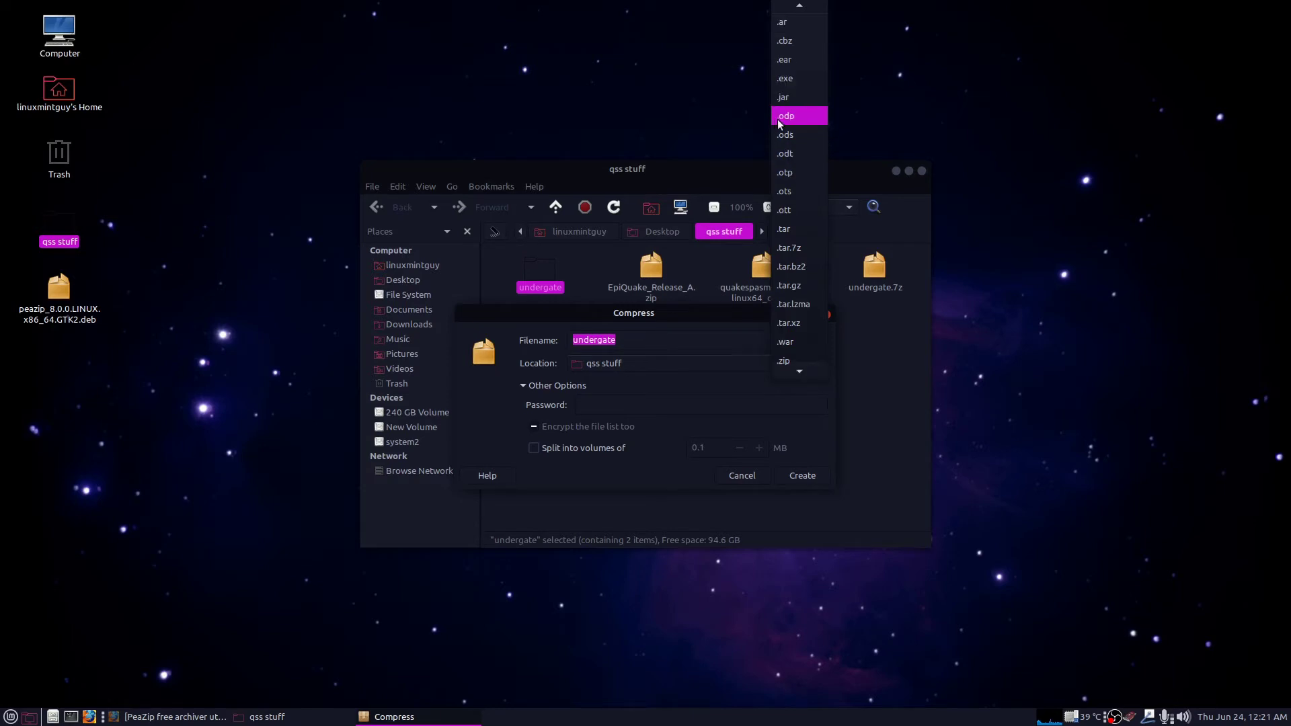
click(807, 11)
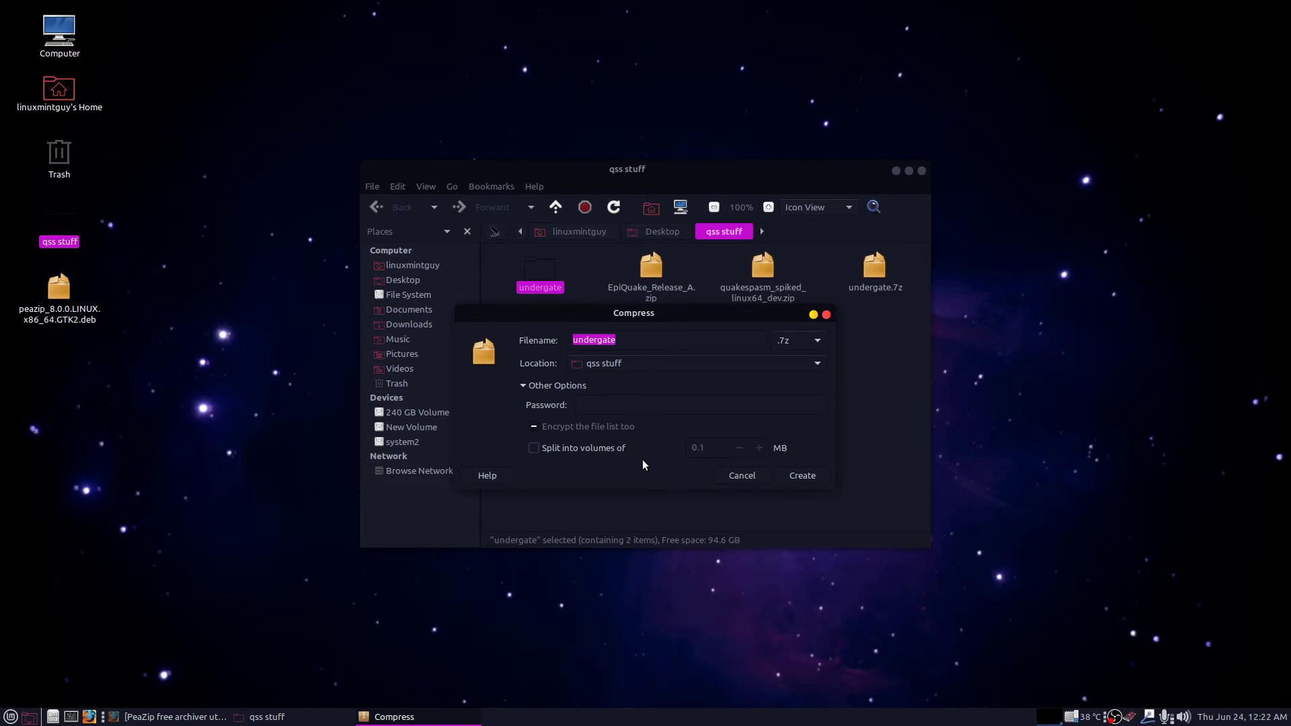
click(742, 476)
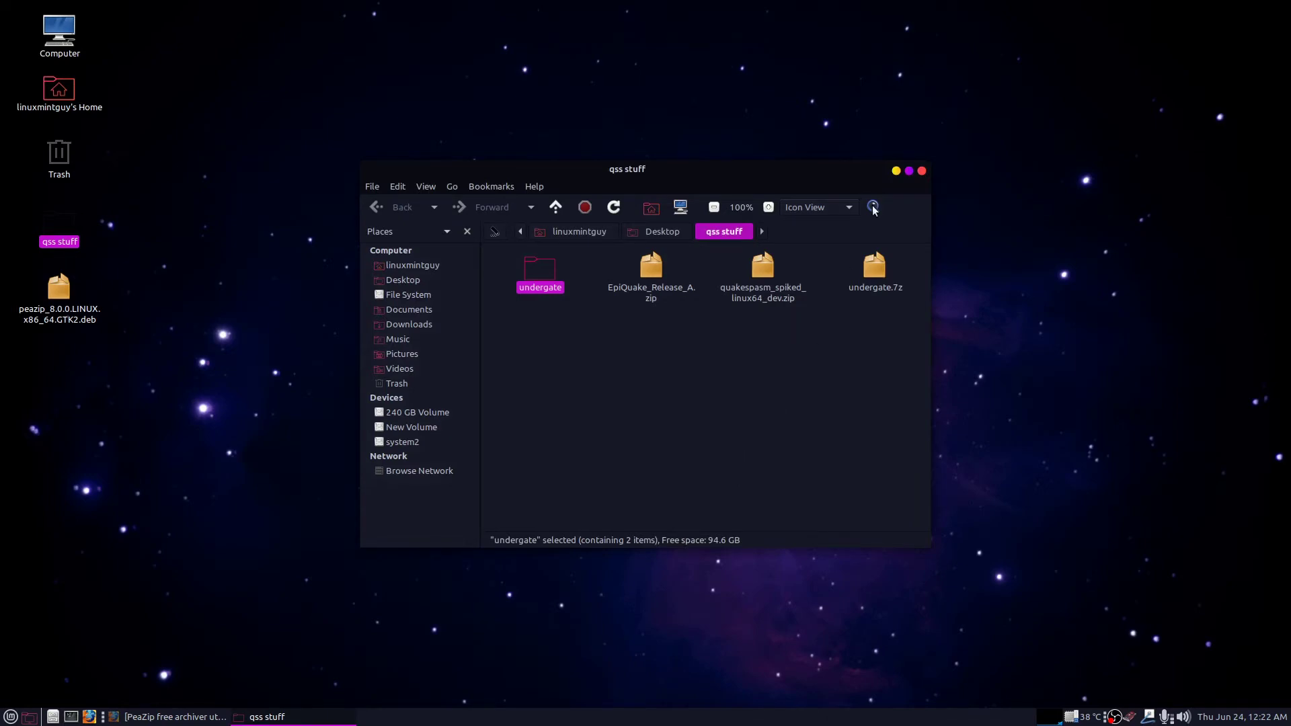
- Reach the PeaZip for Linux x86-64 8.0.0 page and cancel the DEB GTK2 download prompt
click(921, 171)
click(160, 718)
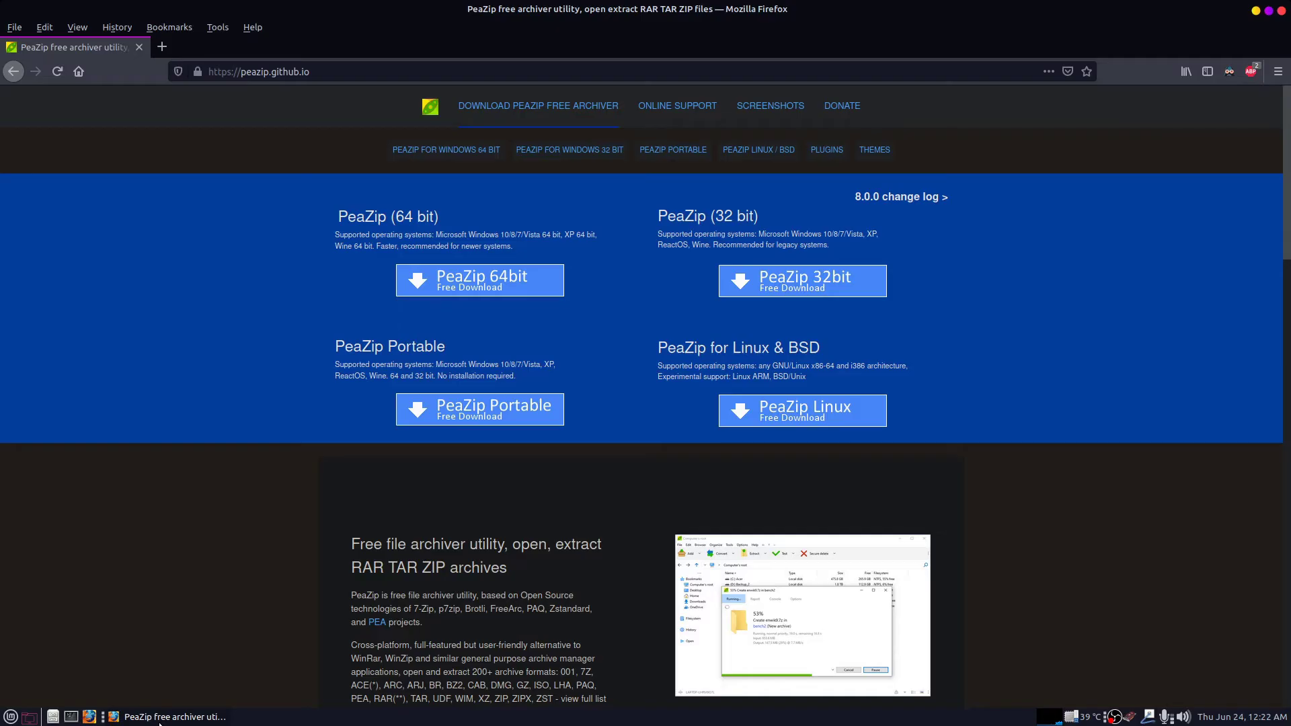
click(818, 409)
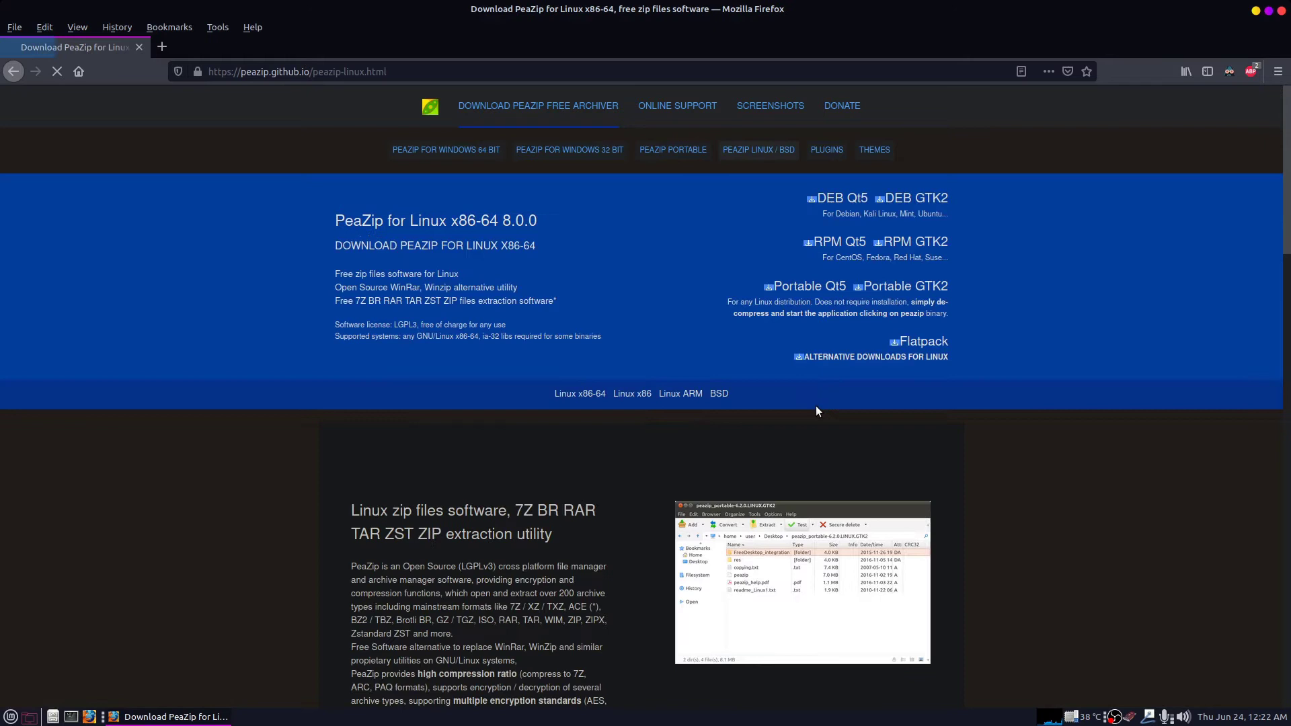
click(926, 202)
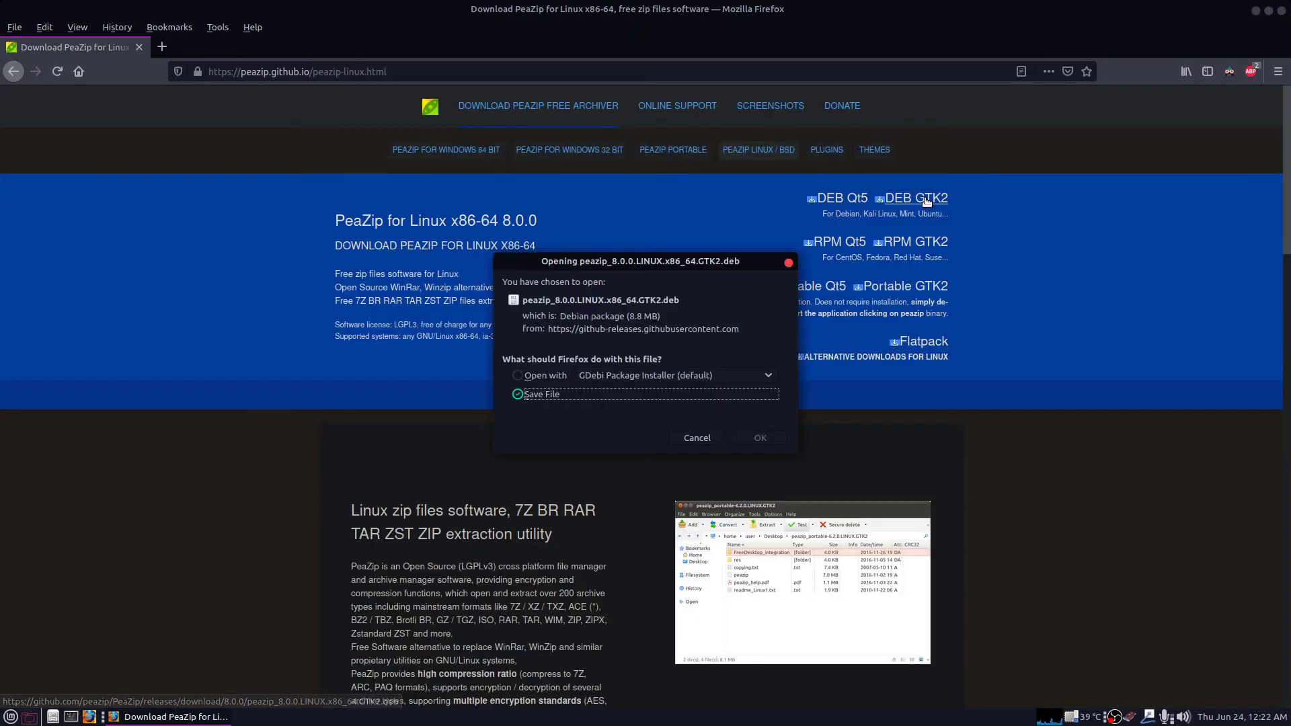
click(696, 438)
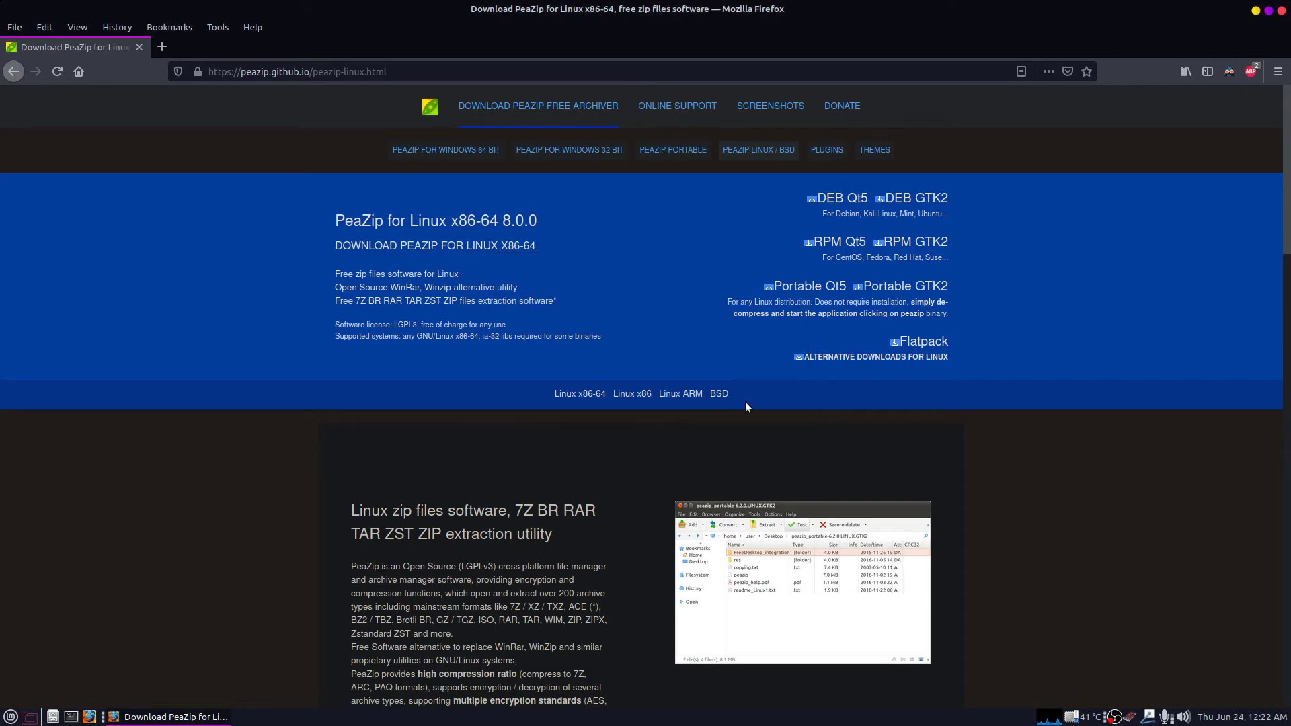
- Install the PeaZip 8.0.0 GTK2 .deb in GDebi, authorizing with the account password, then close it
click(1282, 12)
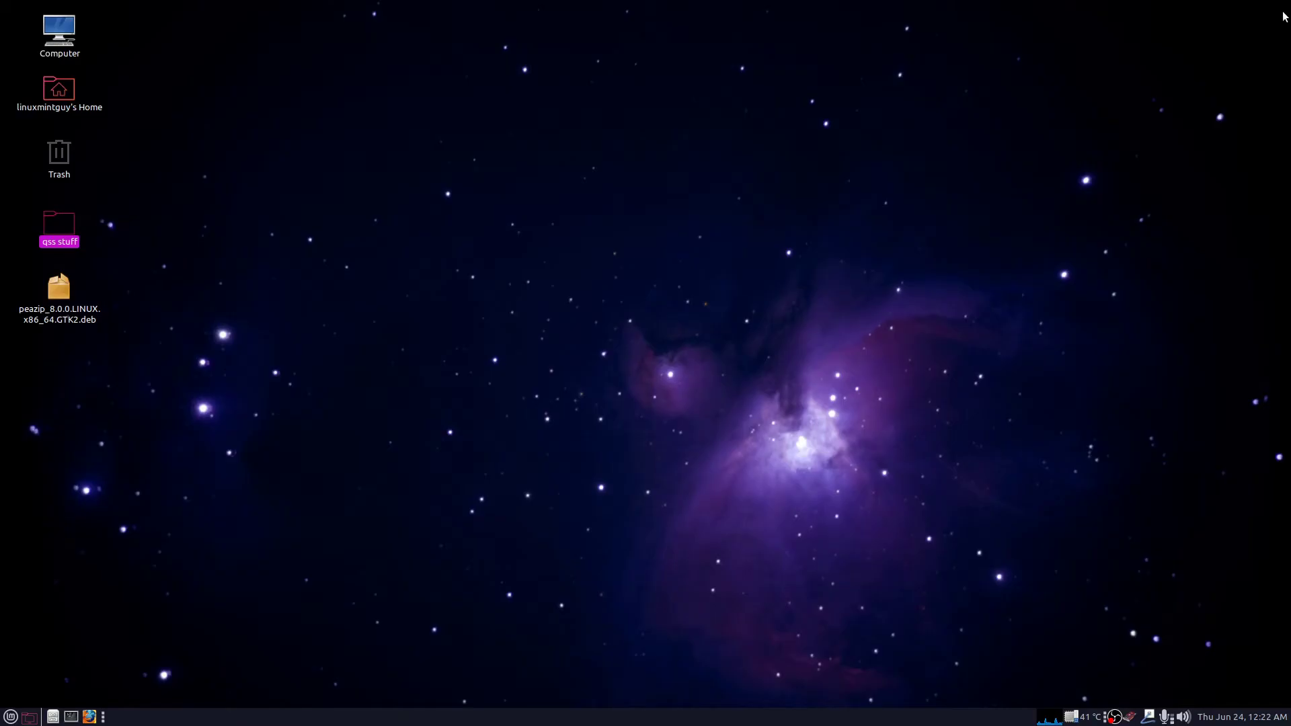
double_click(58, 296)
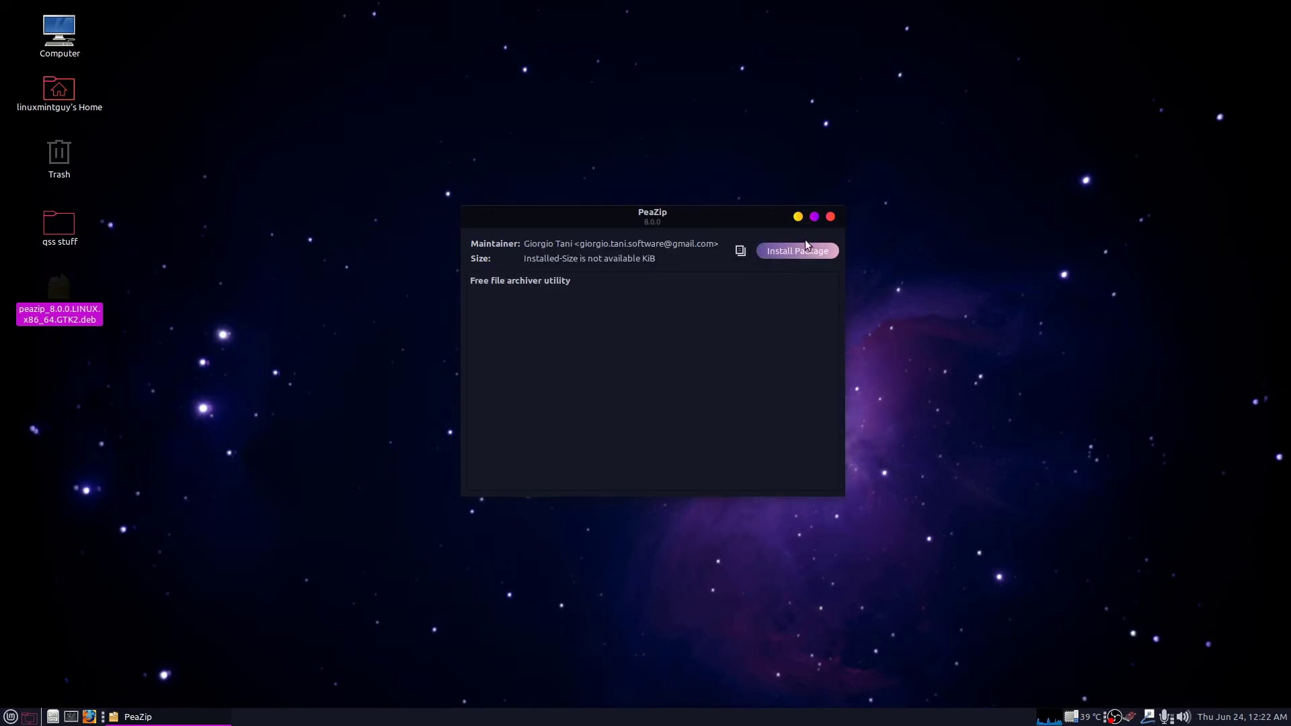
click(805, 253)
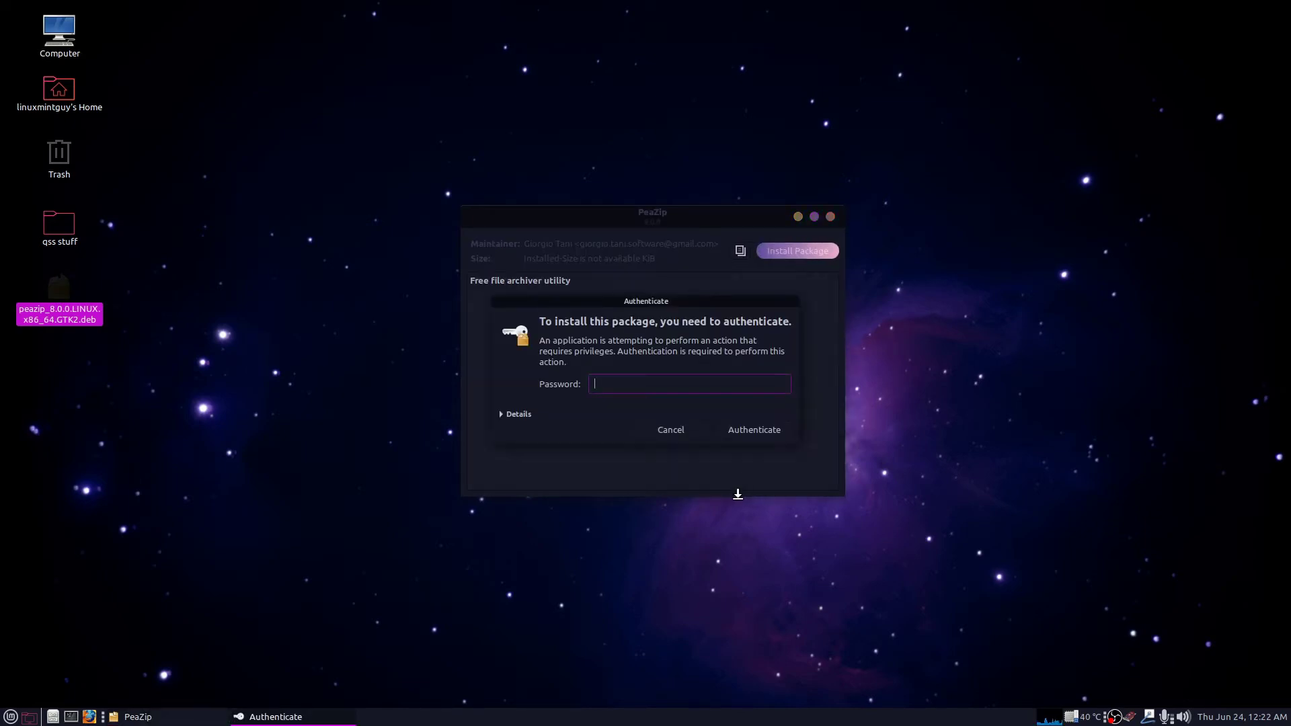
text(********)
click(768, 433)
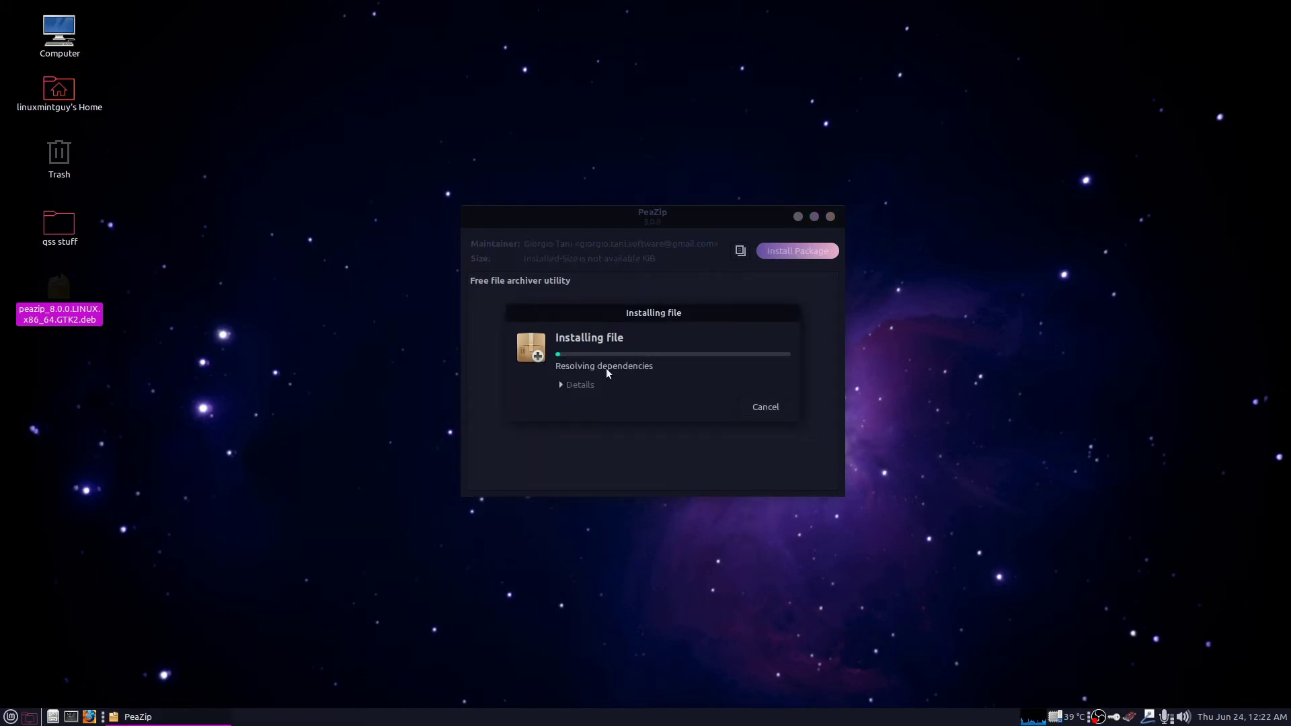
click(579, 386)
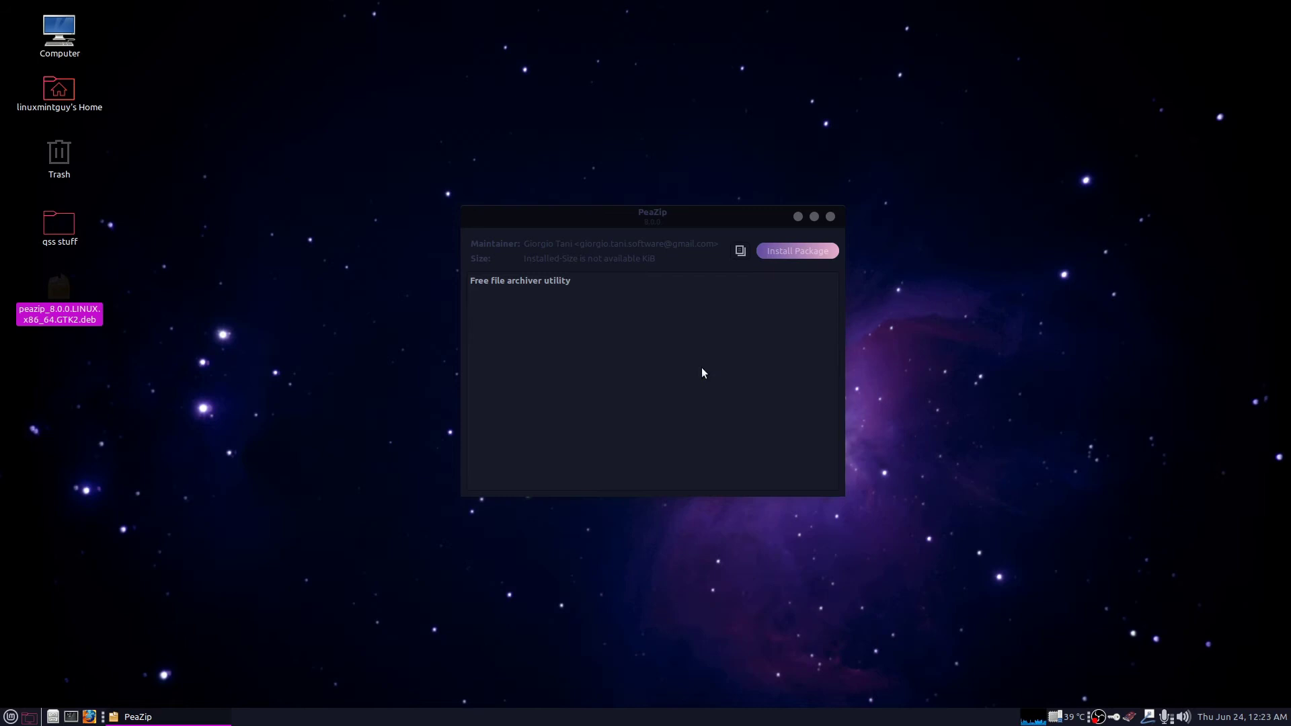
click(831, 218)
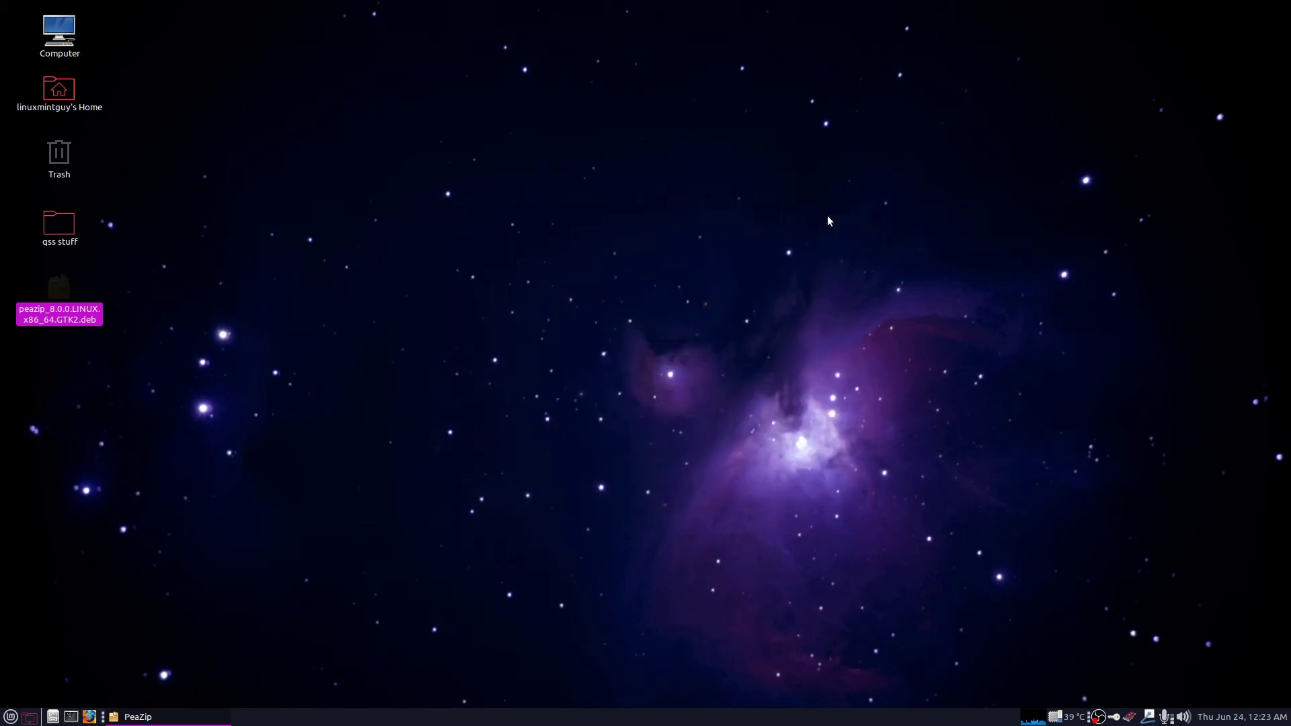
- Launch PeaZip from System Tools in the Mint menu
click(706, 422)
click(7, 720)
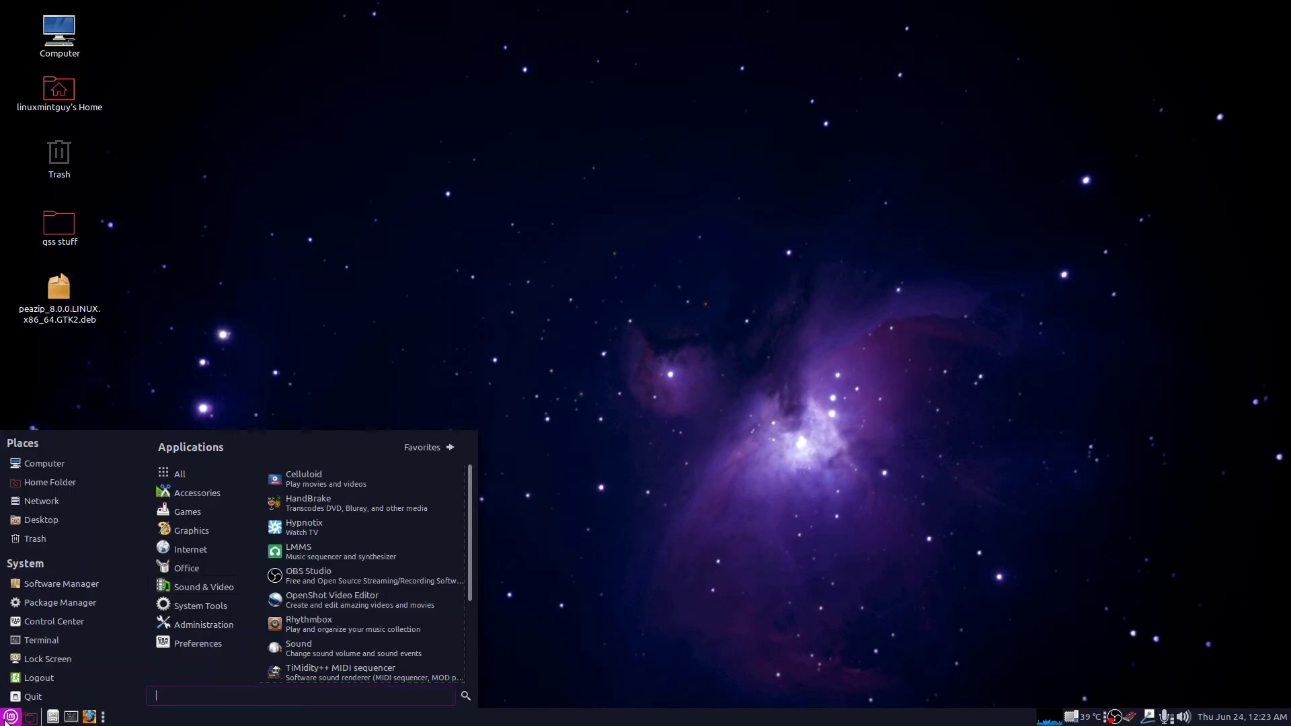
mouse_move(204, 604)
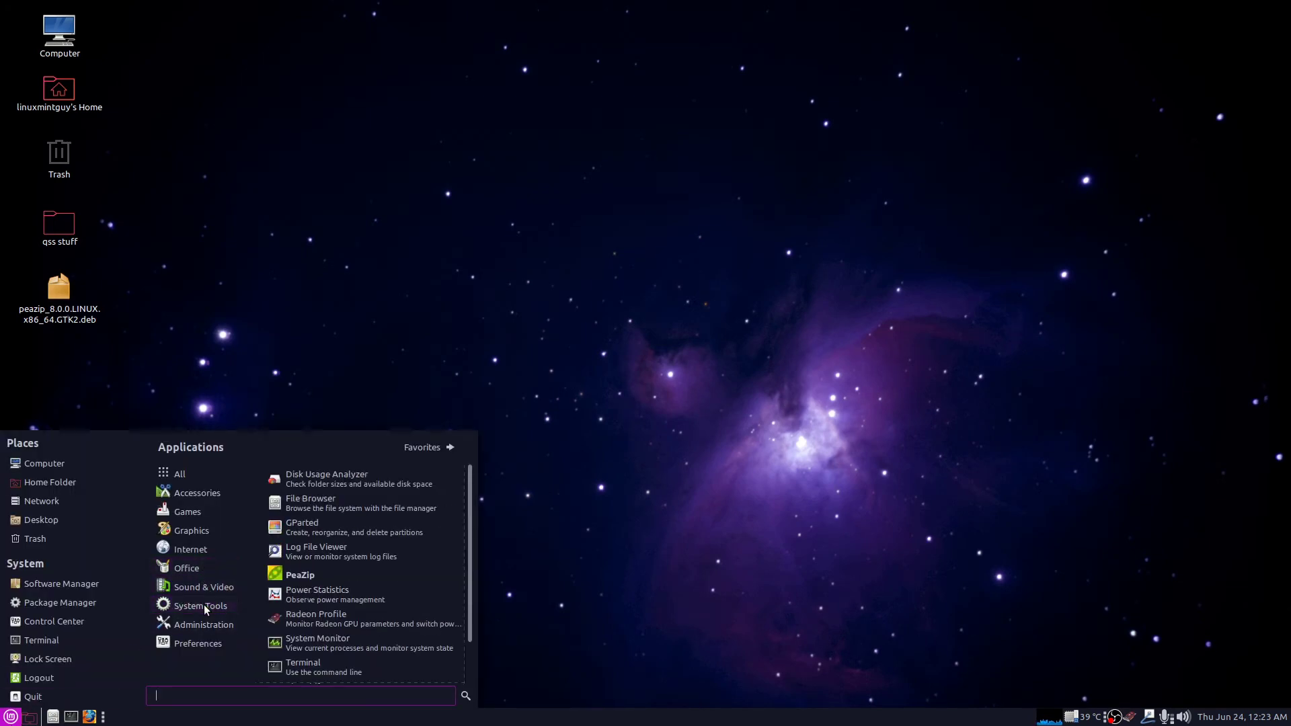
click(359, 575)
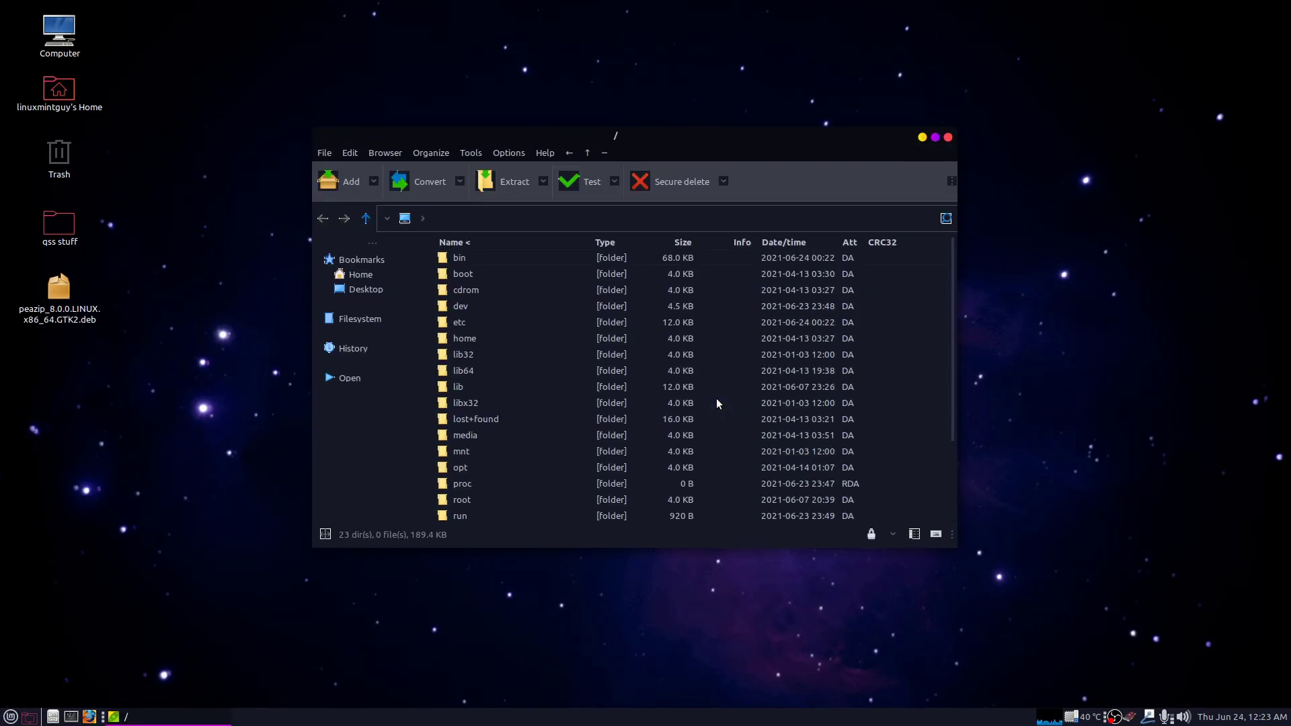
- Browse through home, linuxmintguy and Desktop into qss stuff and select undergate
double_click(456, 338)
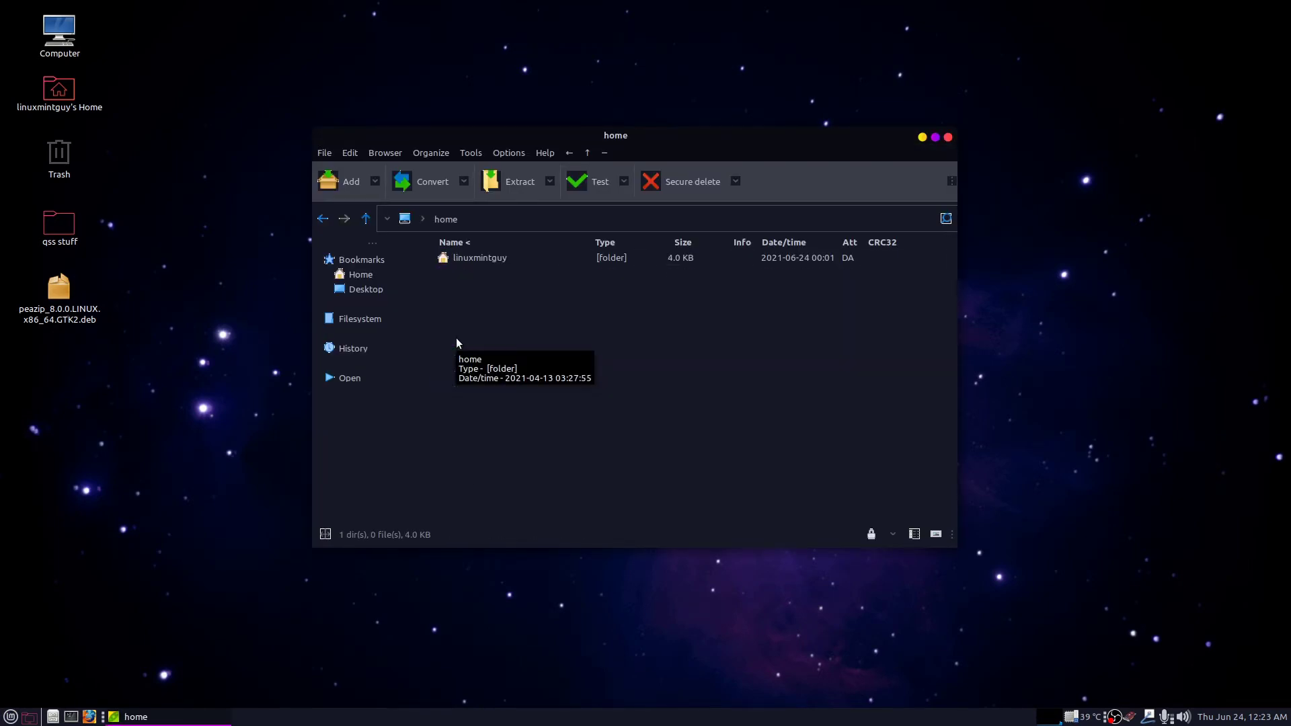
double_click(487, 259)
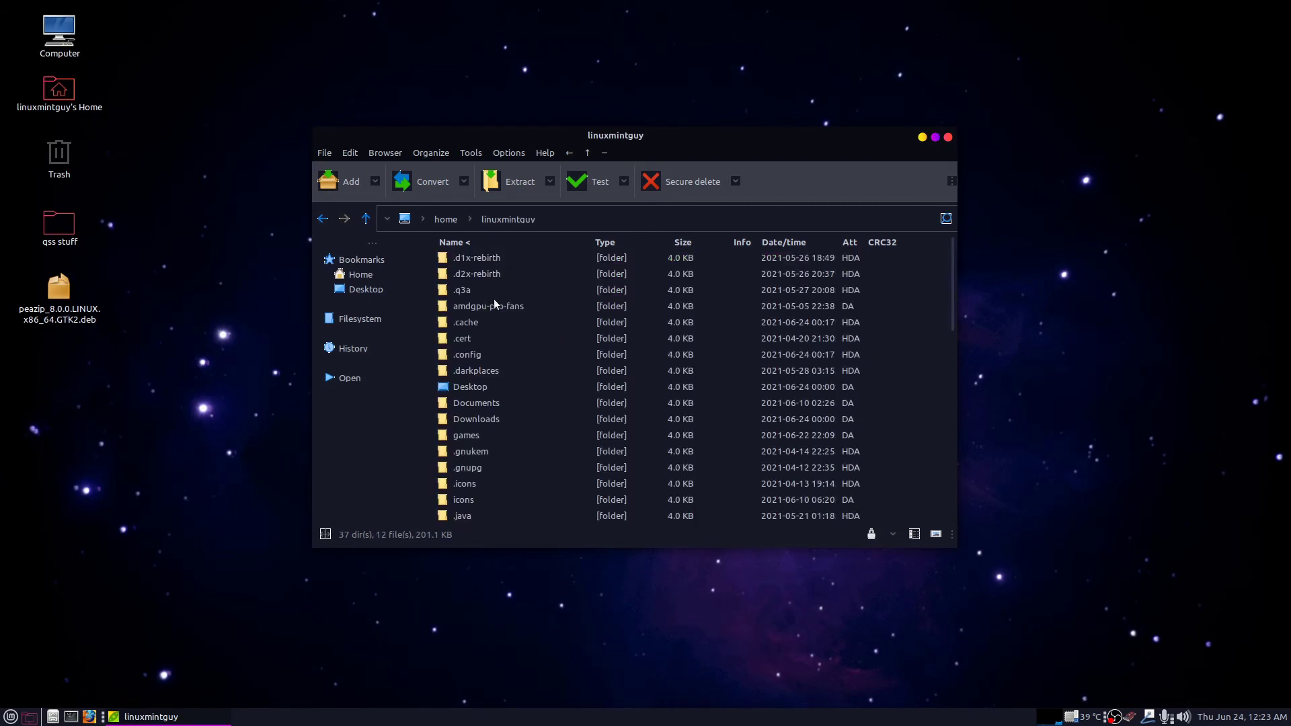
double_click(471, 386)
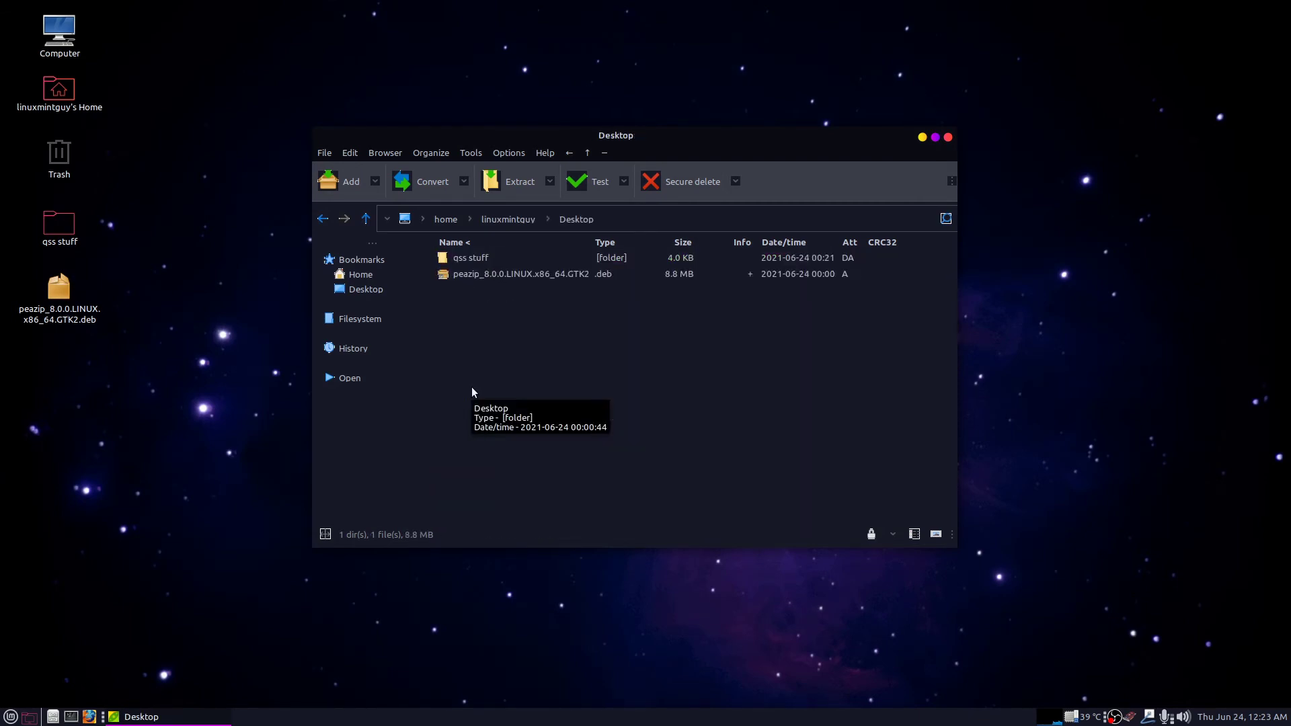
double_click(464, 260)
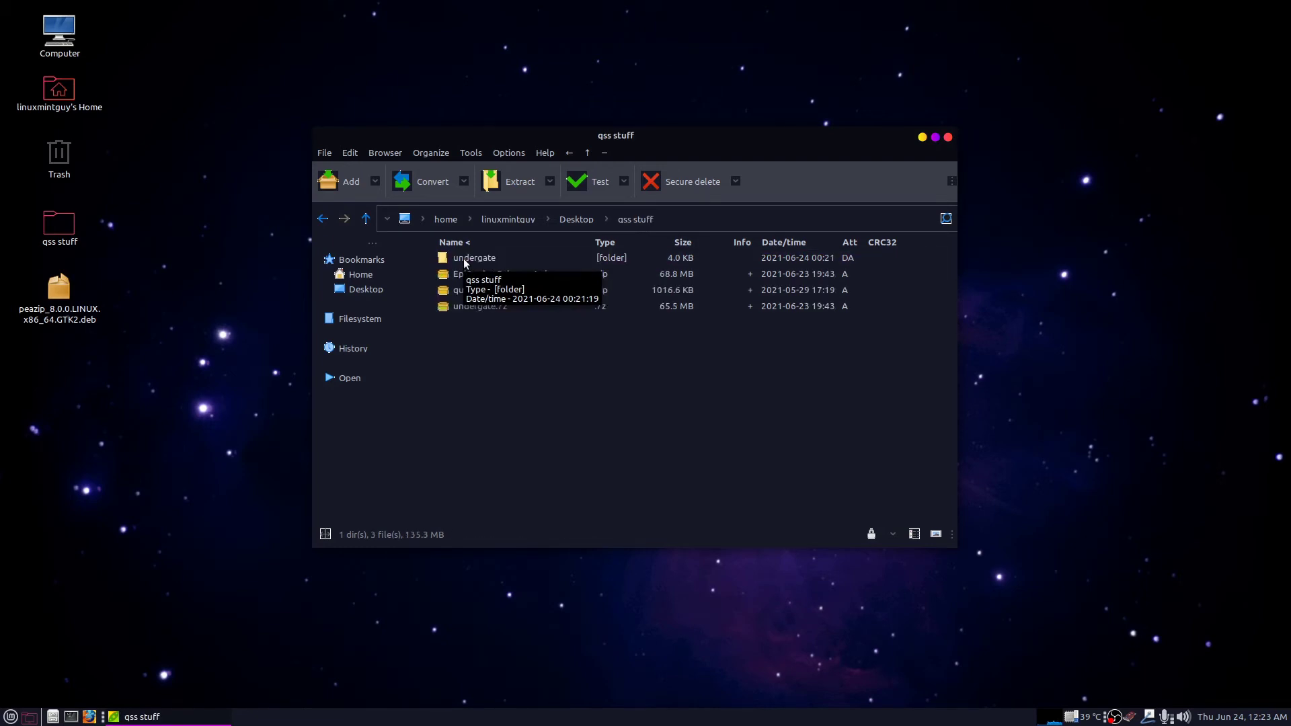
click(466, 259)
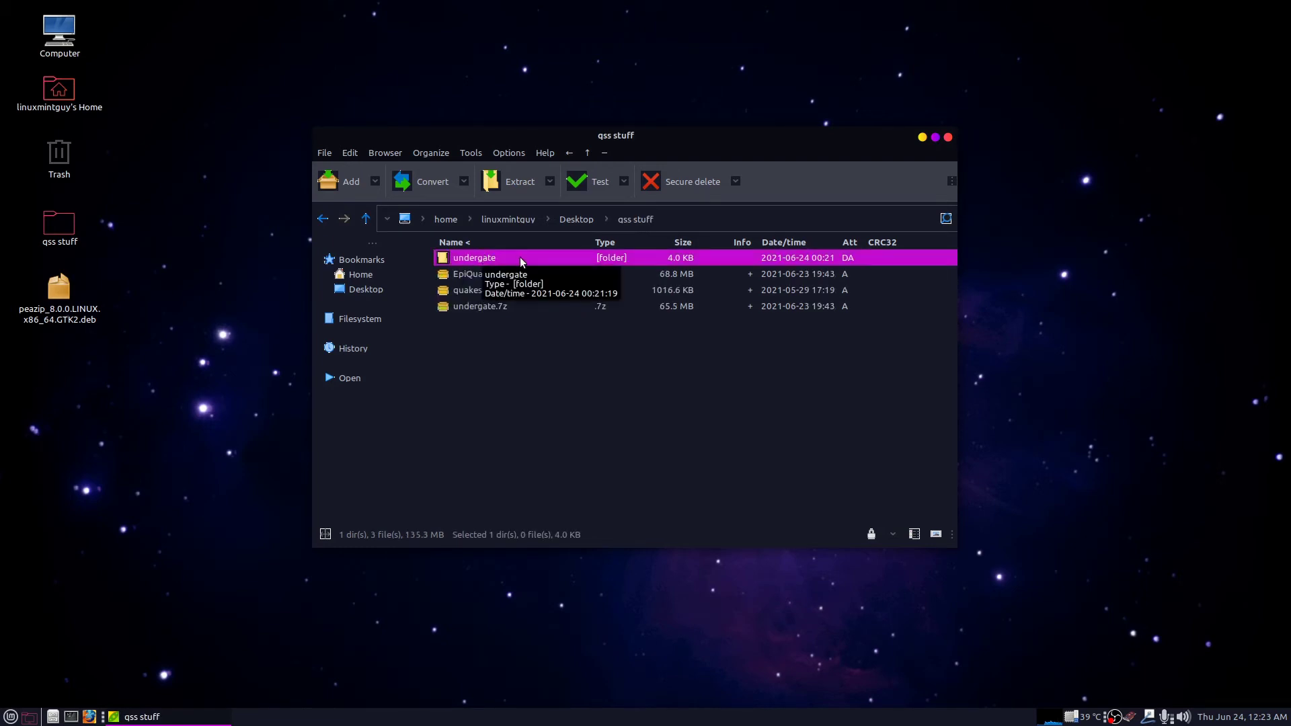
- Start an archive of the undergate folder in 7Z format with Ultra compression
click(336, 183)
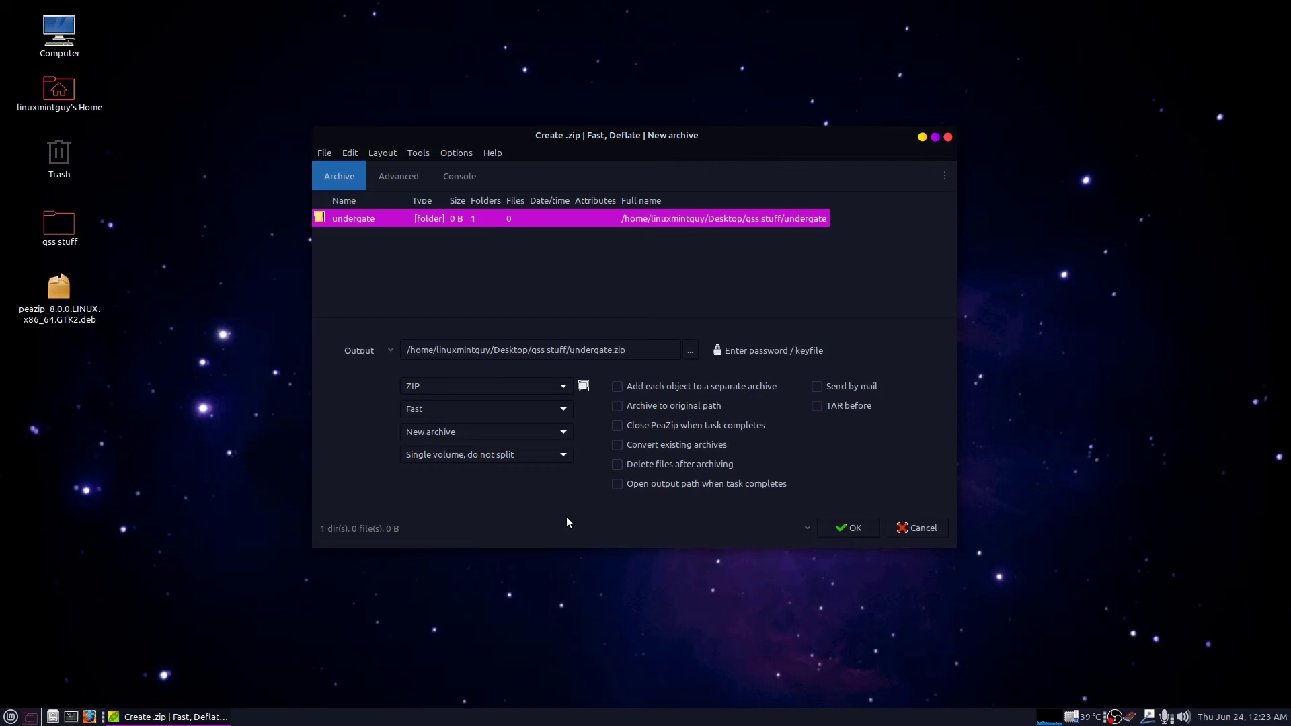
click(562, 388)
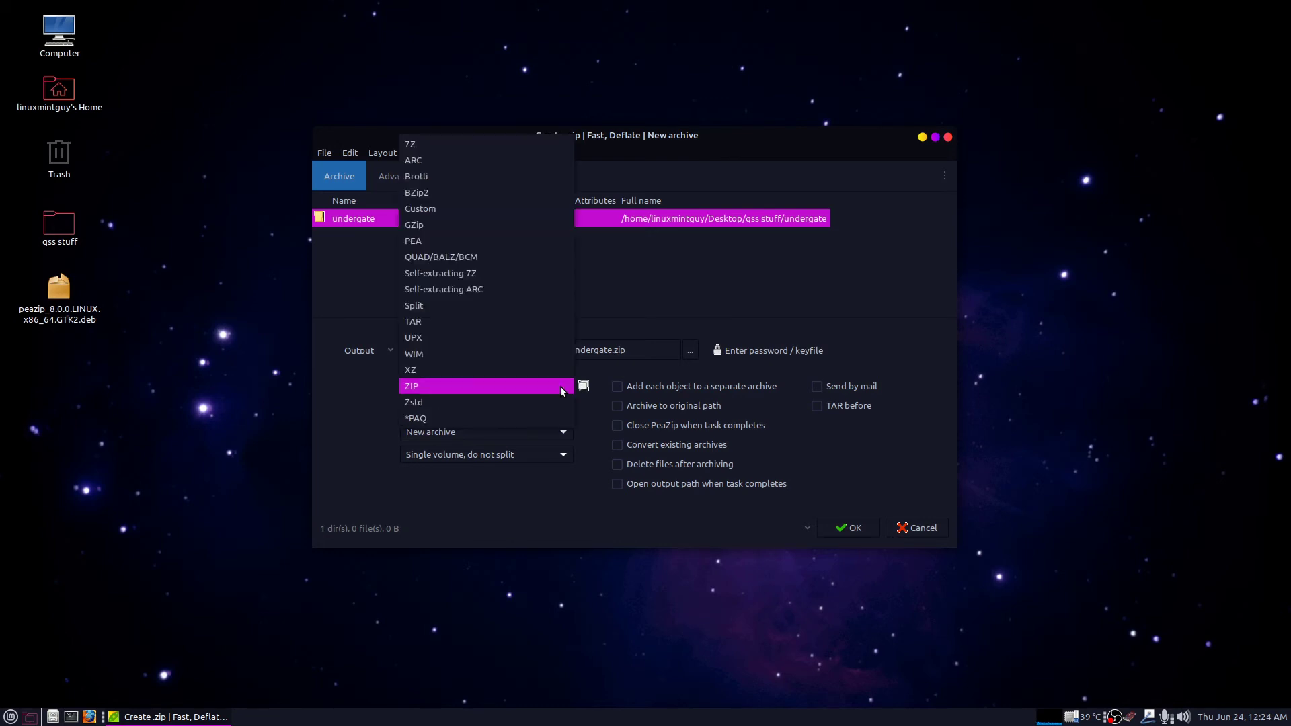
click(519, 151)
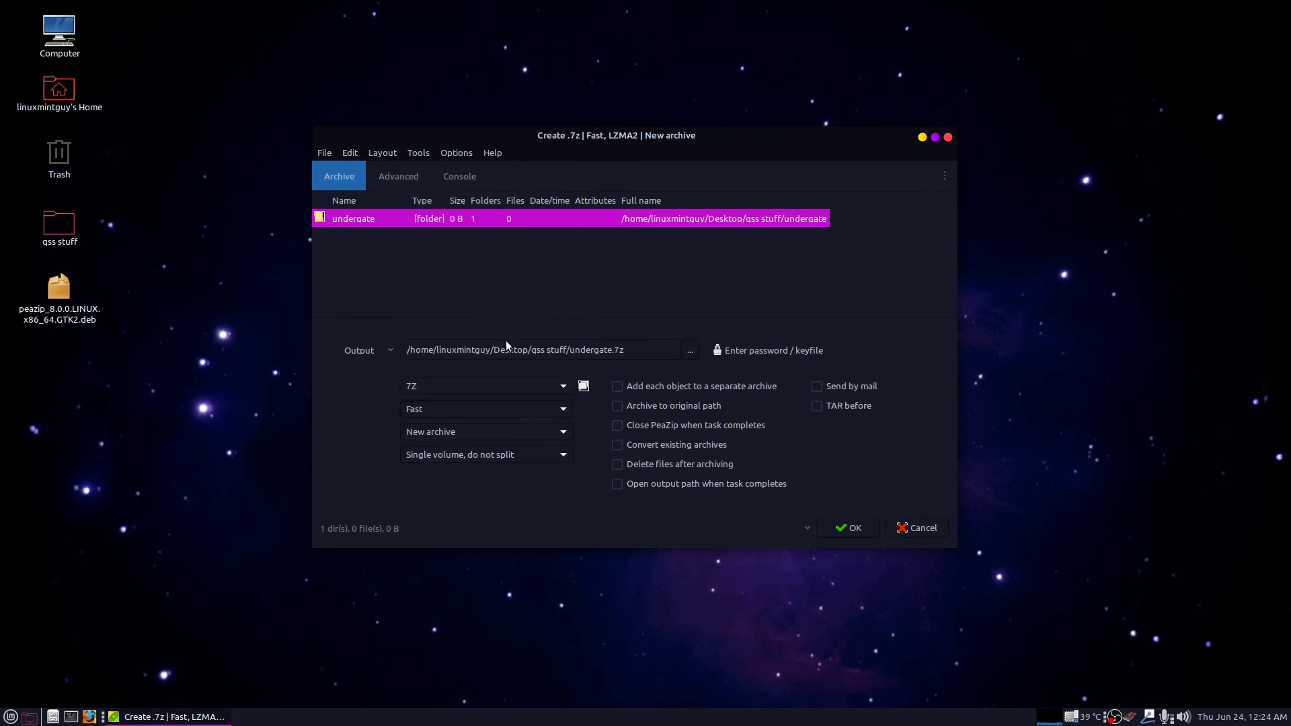
click(434, 409)
click(434, 458)
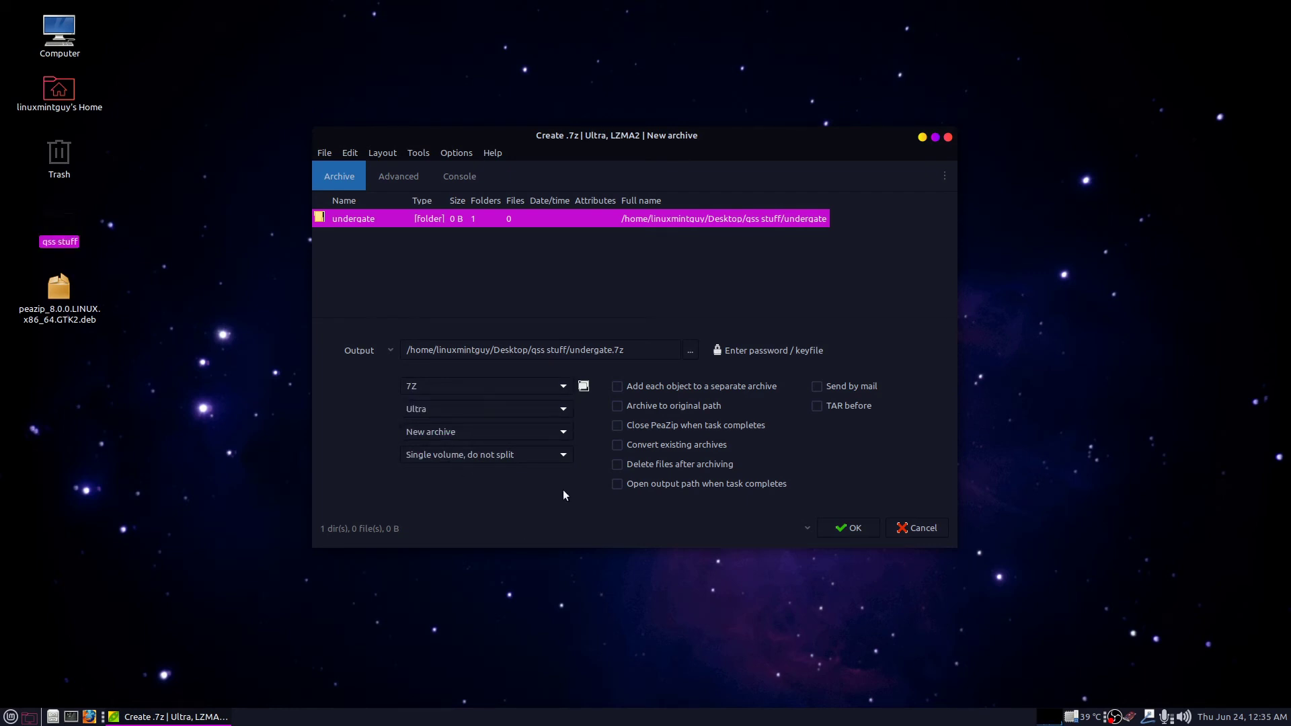
- Cancel that, then add src.zip and undergate.txt from undergate as separate archives
click(914, 528)
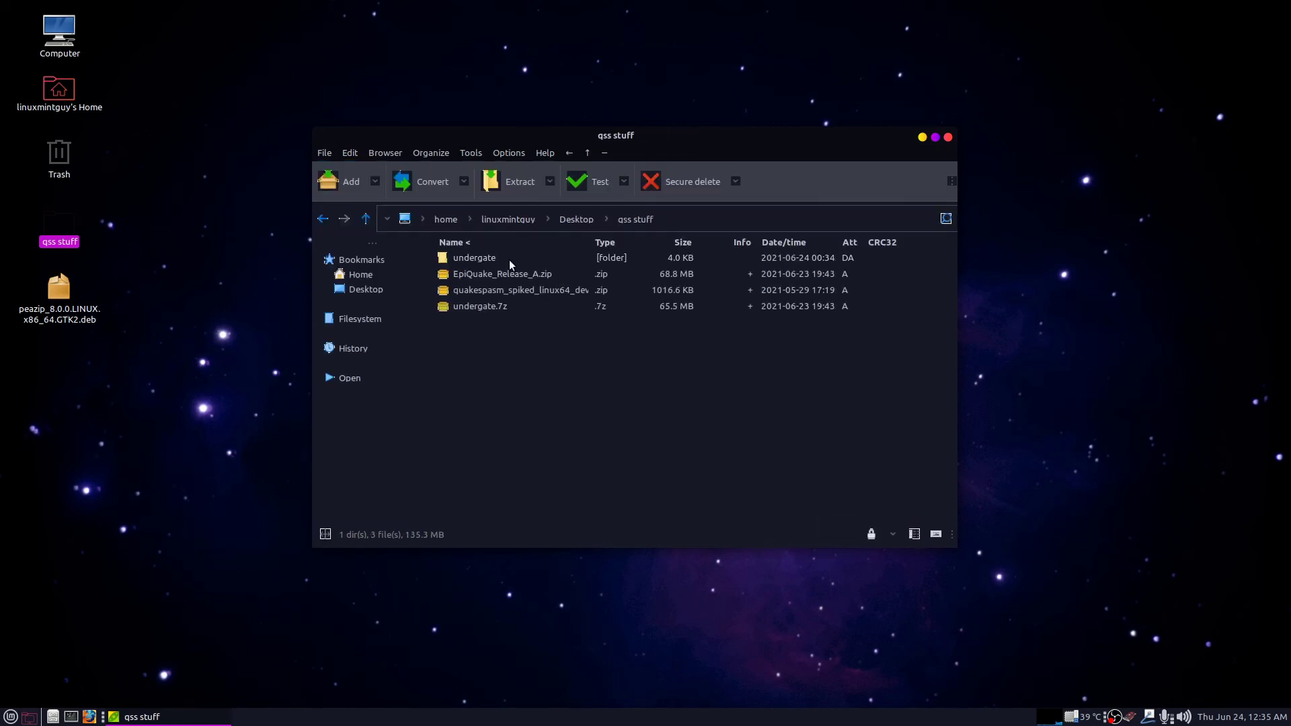
double_click(474, 256)
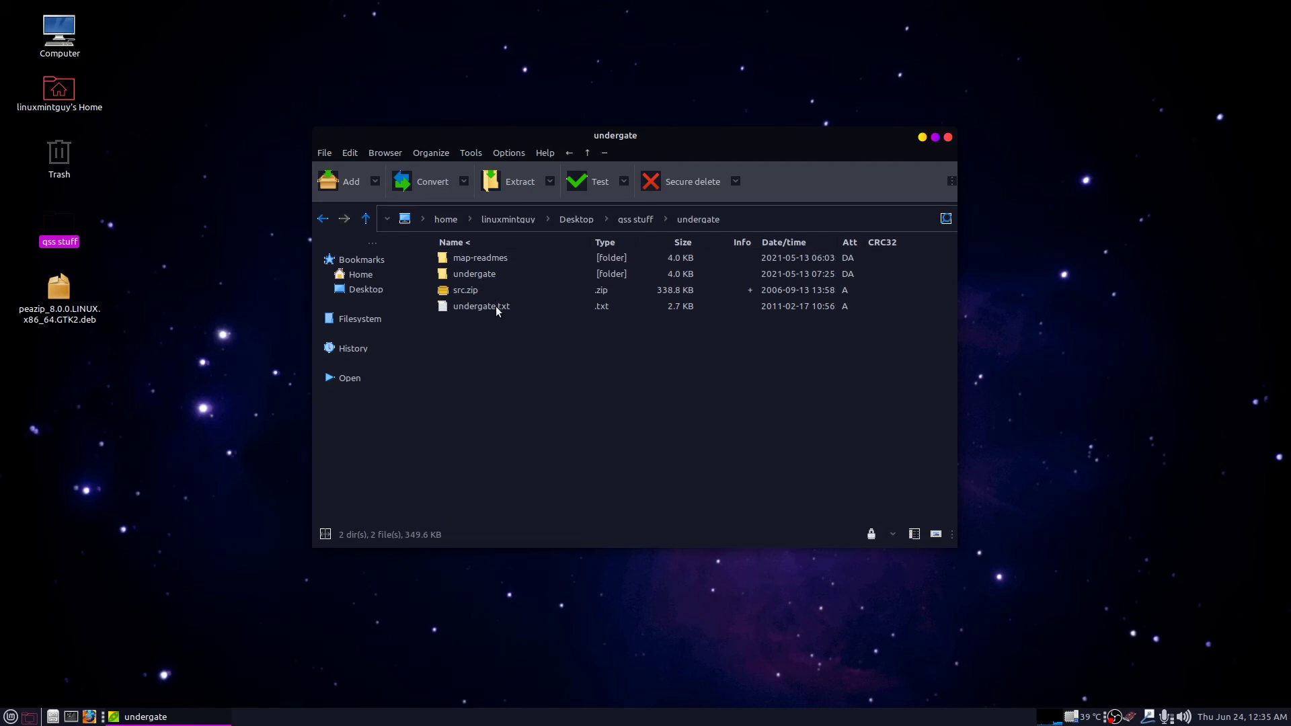
click(462, 291)
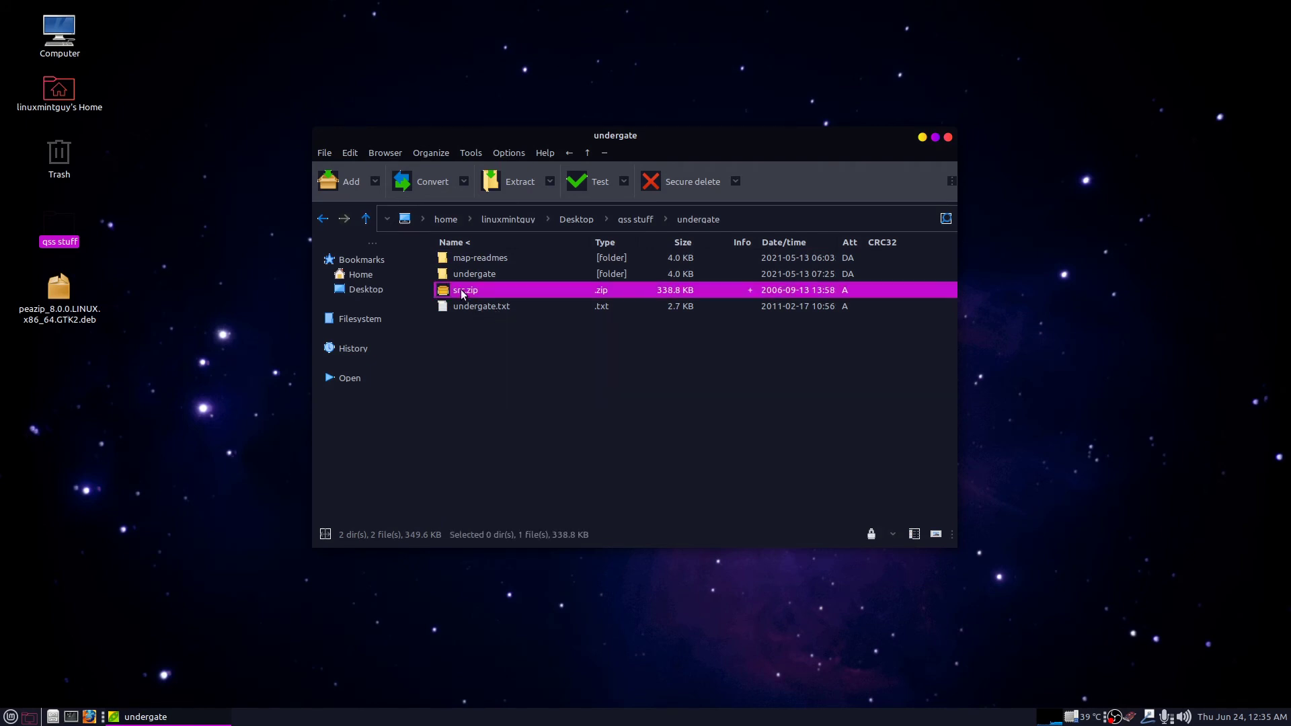
shift+click(473, 307)
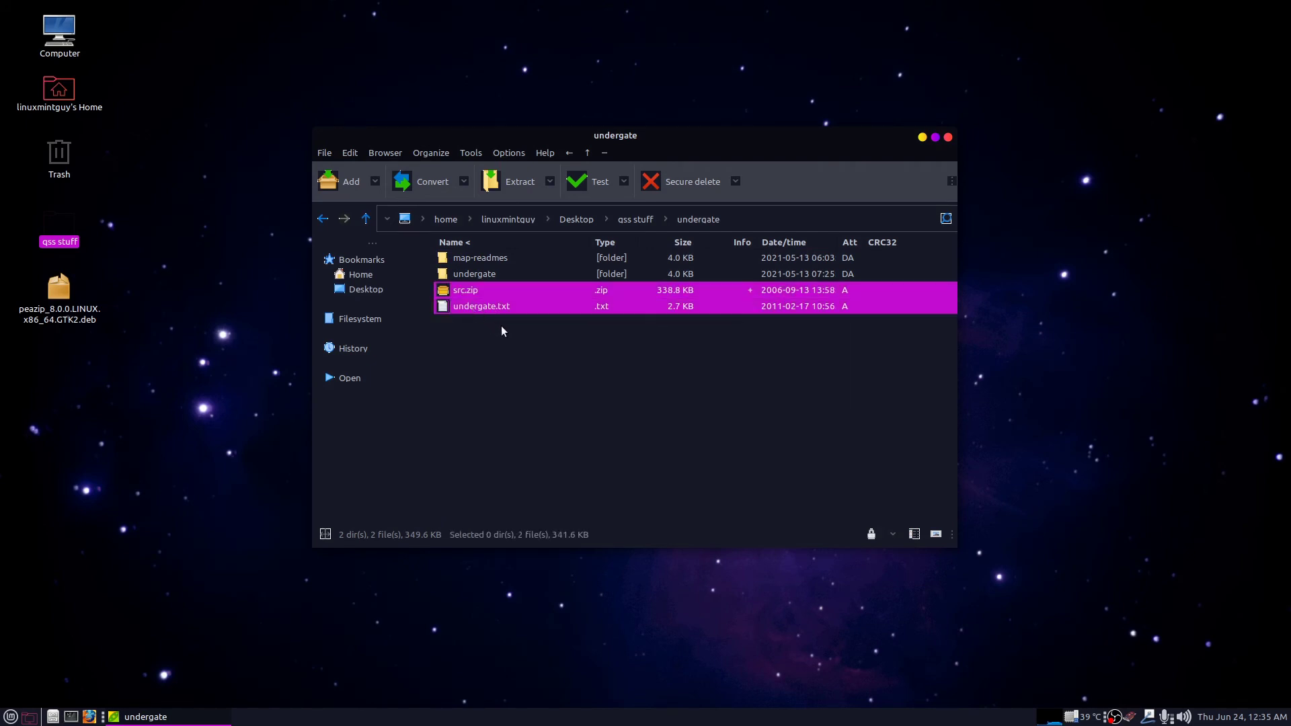
click(330, 180)
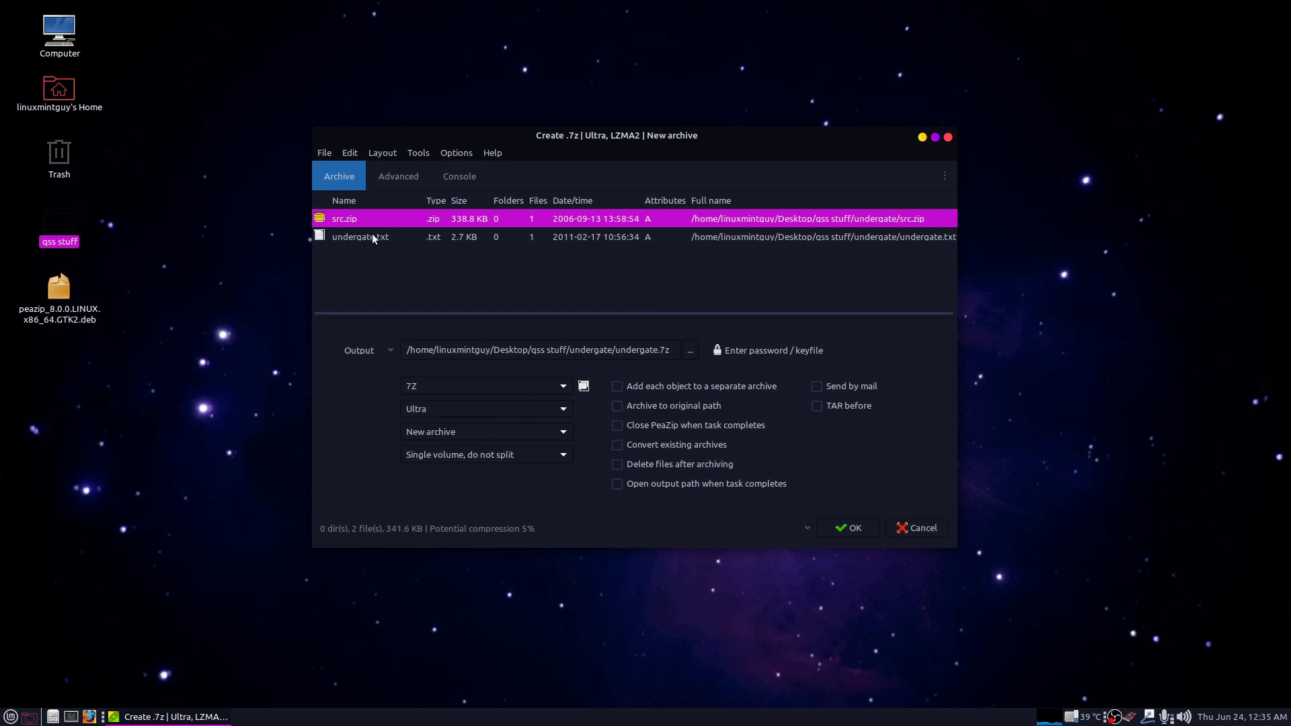
click(618, 389)
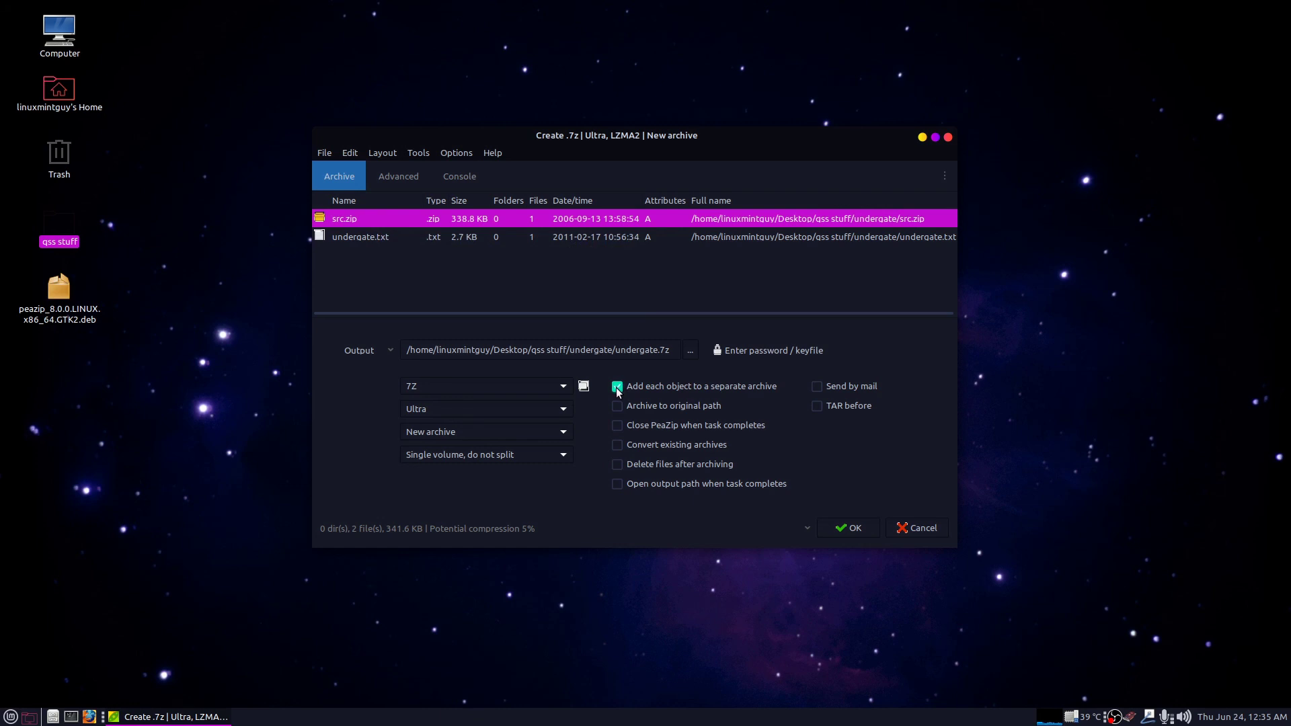
- Create src.7z and undergate.7z in the undergate folder, then close PeaZip
click(849, 529)
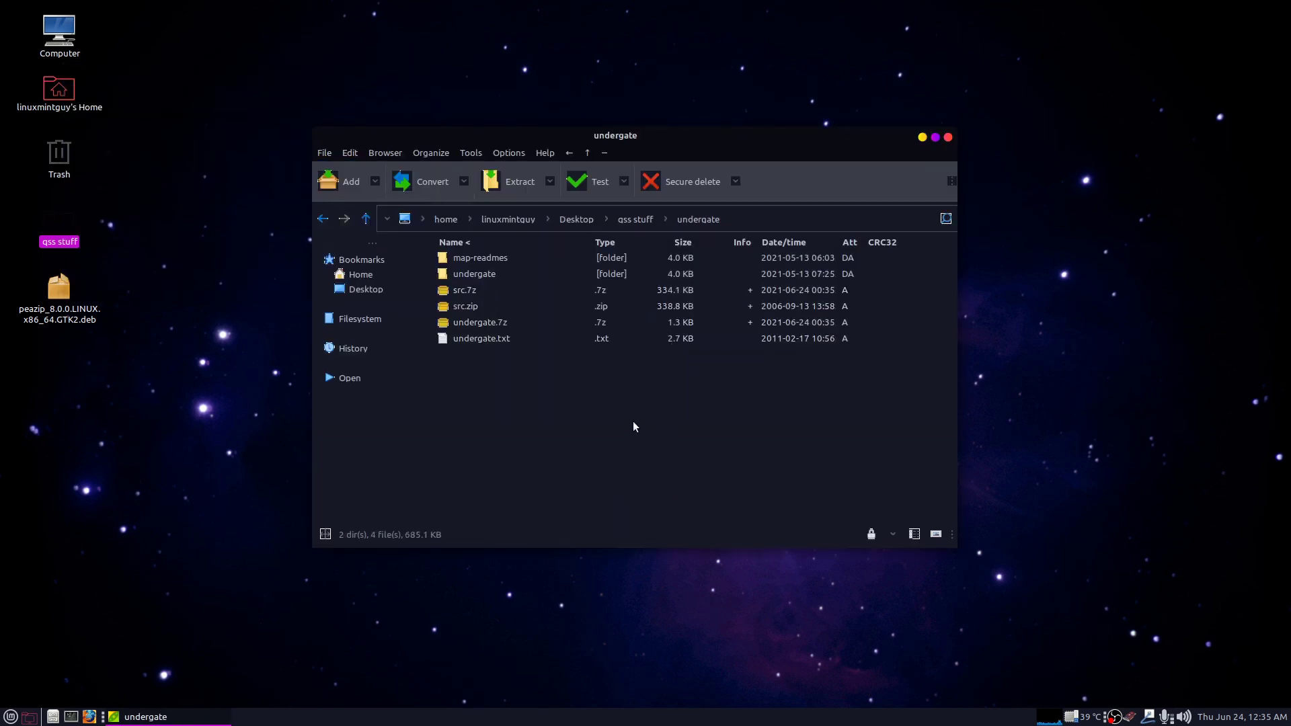
click(949, 137)
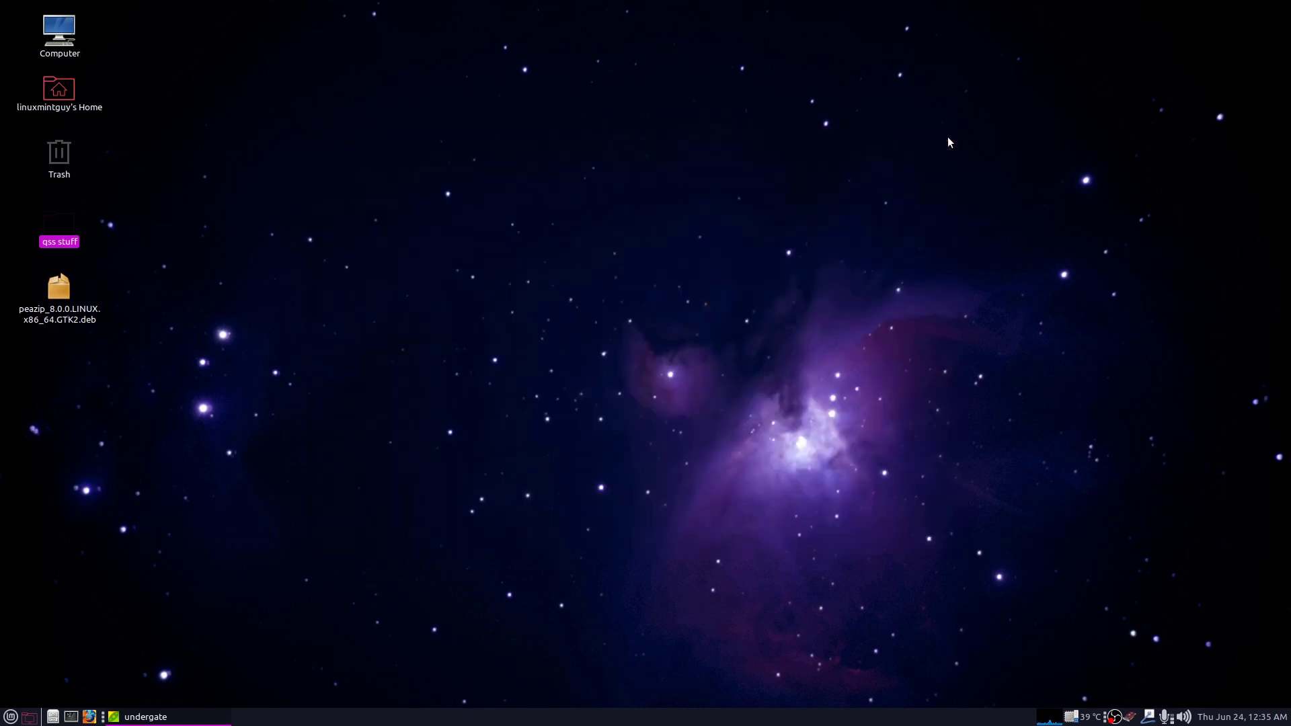
click(940, 219)
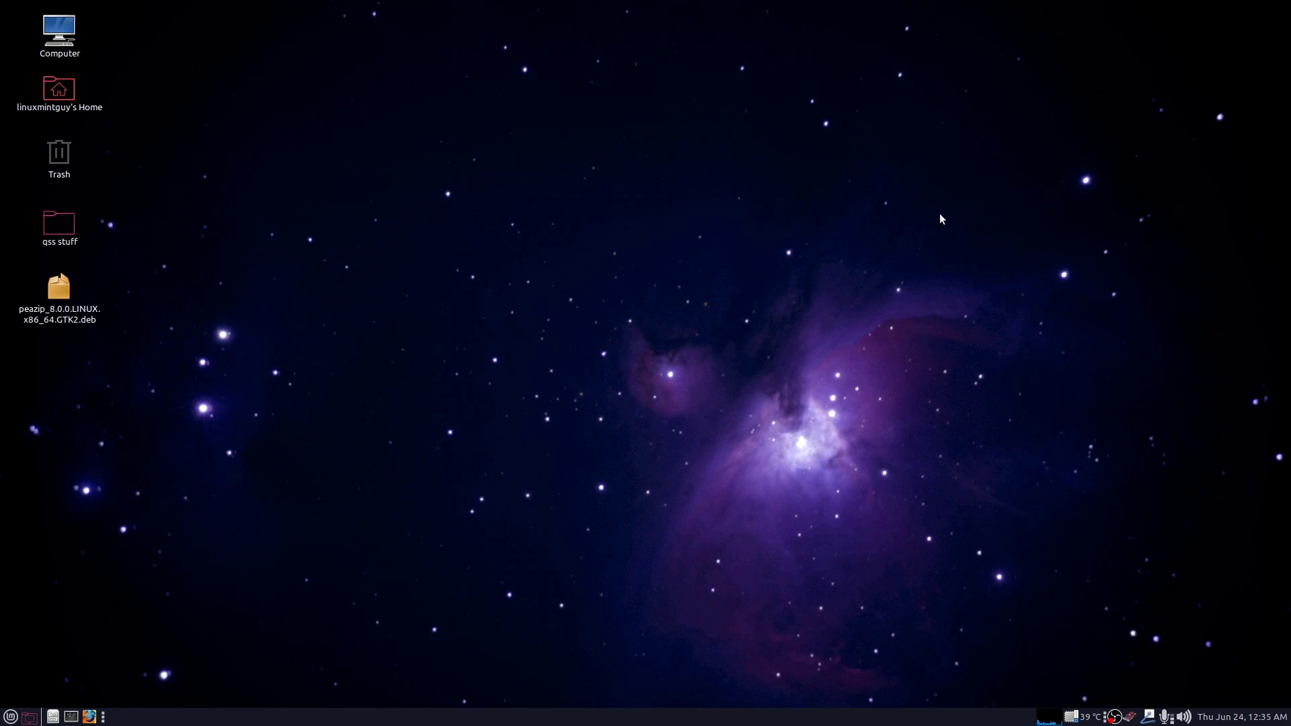